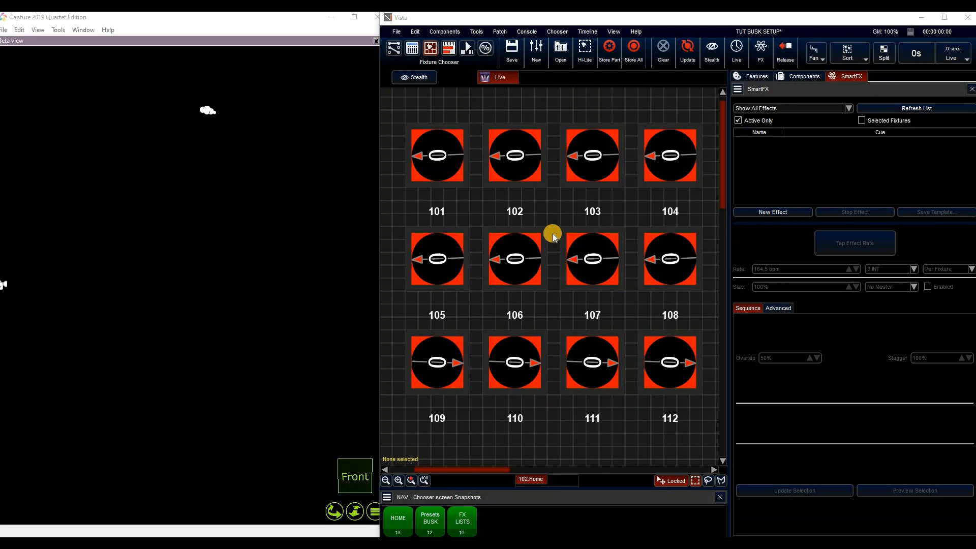
# Step: Select all twelve spots (101 to 112), then recall the SPOTS group from the busking presets and apply the DS position preset
pyautogui.moveTo(662, 401); pyautogui.dragTo(670, 383)
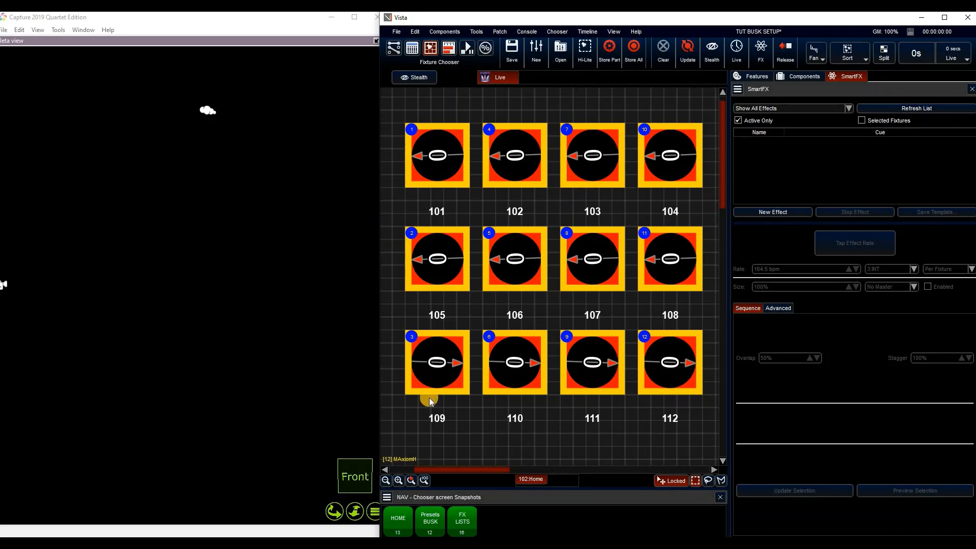
pyautogui.click(425, 520)
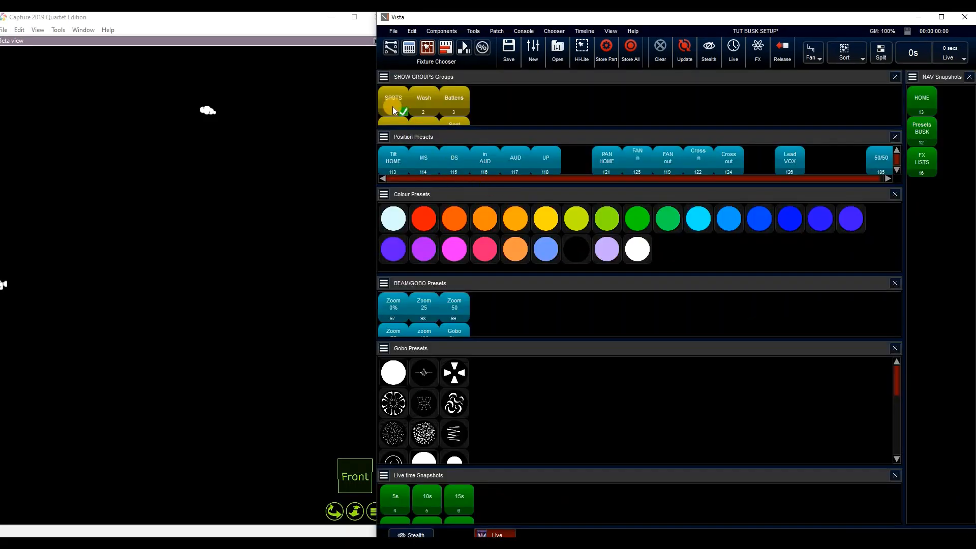
pyautogui.click(392, 101)
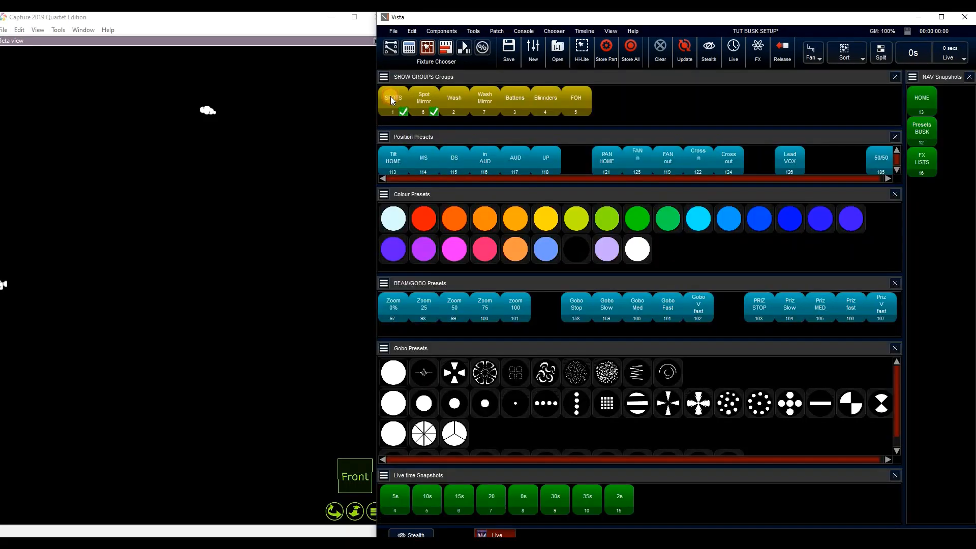
pyautogui.click(481, 158)
pyautogui.click(447, 161)
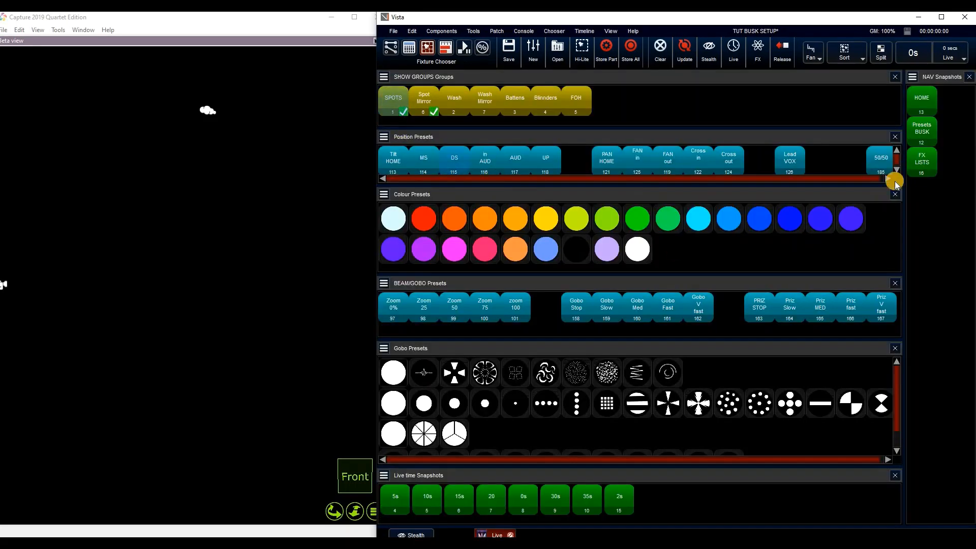
# Step: Run the LTR intensity effect on the spots from the FX lists and lower its INT speed master to 36 BPM
pyautogui.click(926, 168)
pyautogui.click(379, 102)
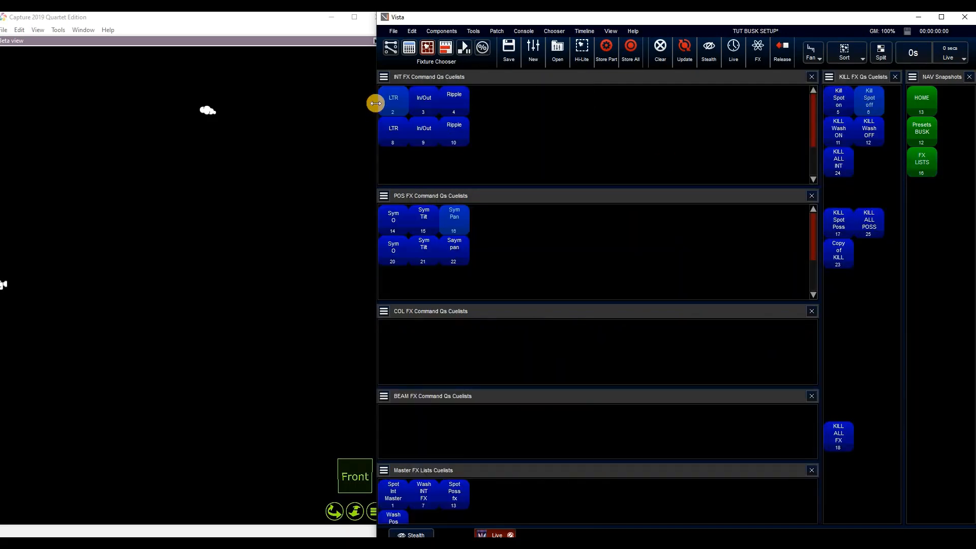
pyautogui.click(629, 239)
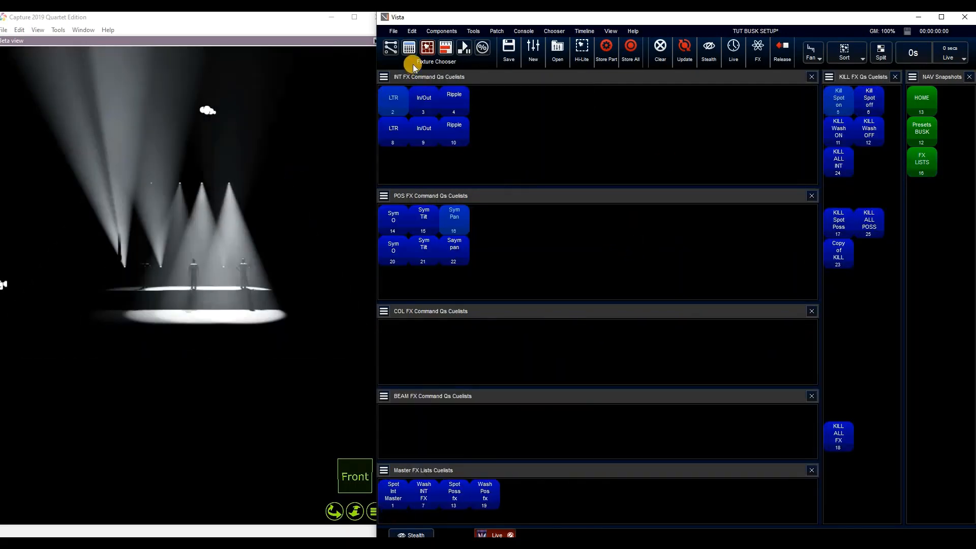
pyautogui.click(409, 48)
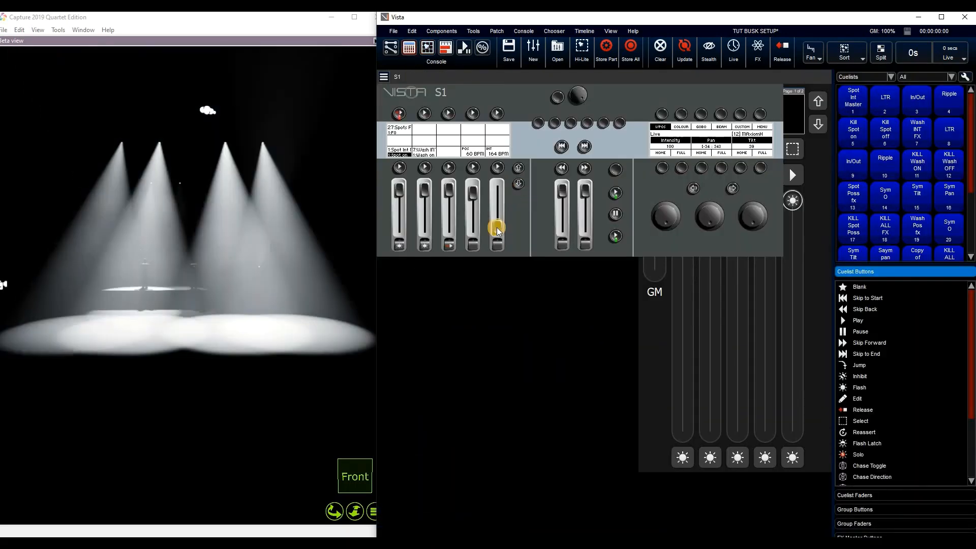
pyautogui.moveTo(496, 226)
pyautogui.mouseDown()
pyautogui.moveTo(502, 183)
pyautogui.moveTo(498, 228)
pyautogui.mouseUp()
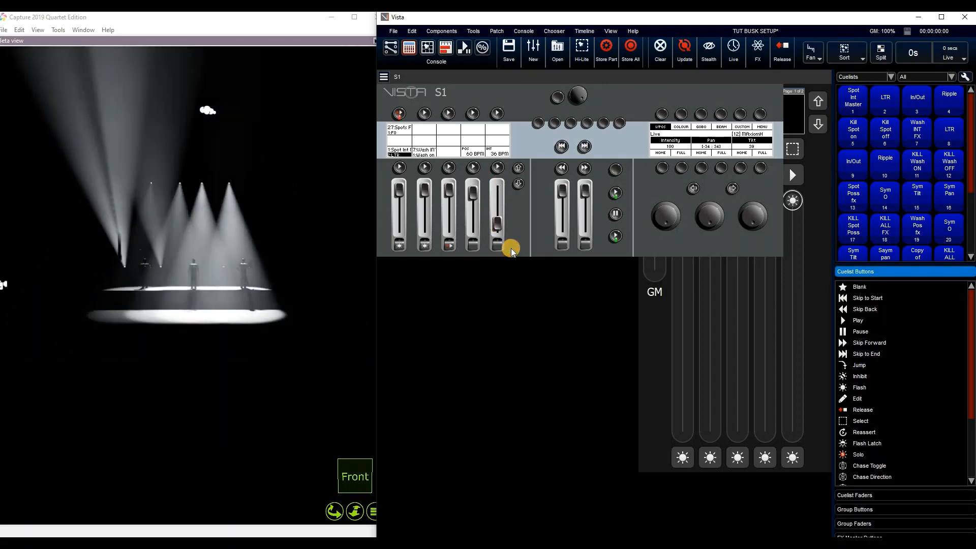
# Step: Go to the next console page and raise the spot strobe fader to near full
pyautogui.click(518, 168)
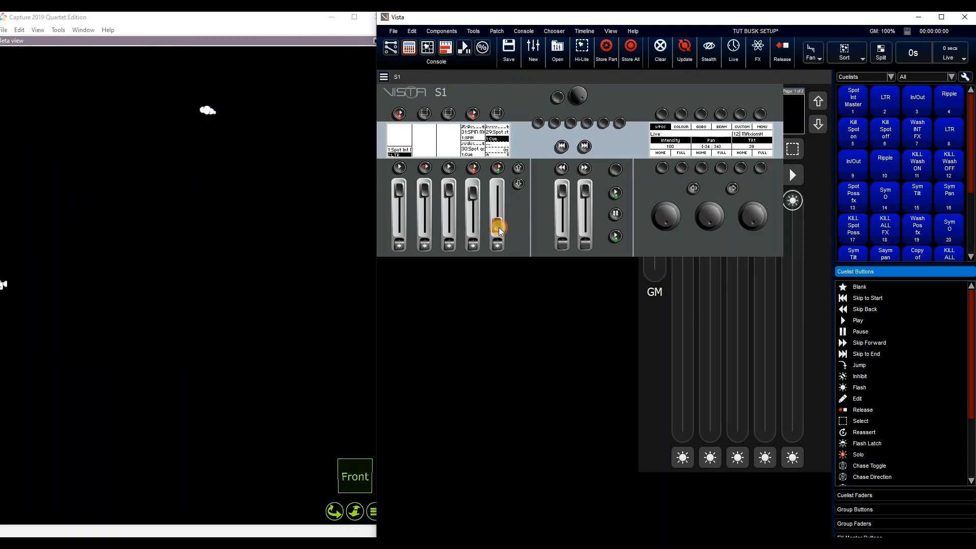
pyautogui.moveTo(498, 217); pyautogui.dragTo(497, 205)
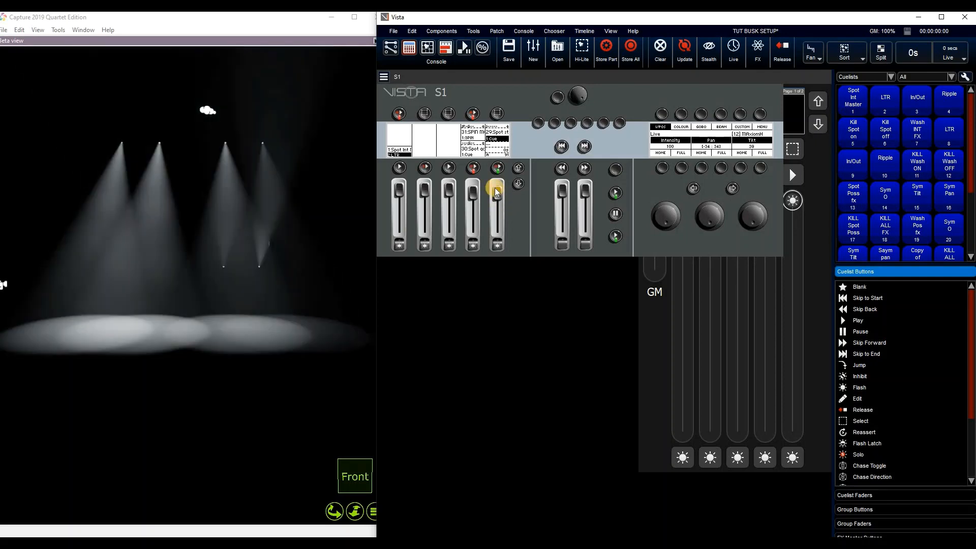
pyautogui.moveTo(495, 194); pyautogui.dragTo(559, 275)
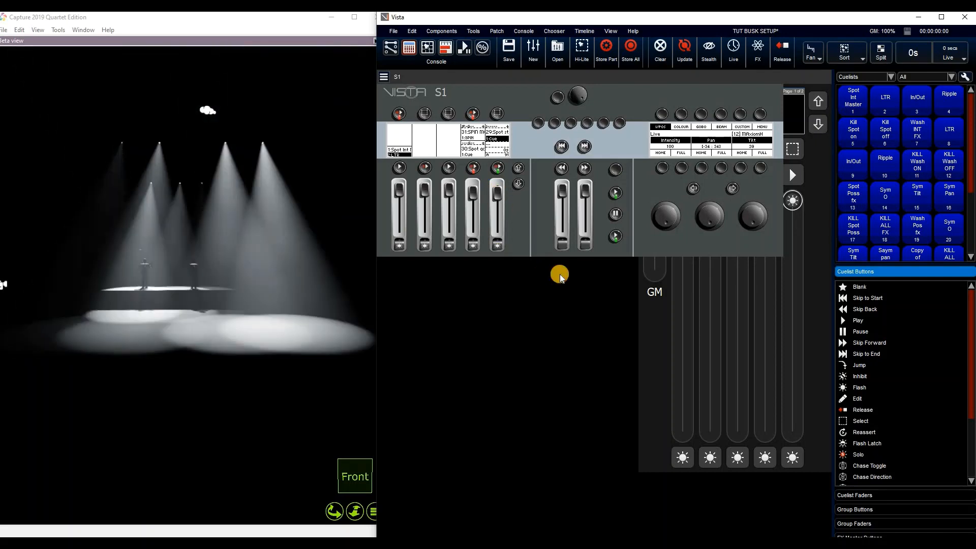
# Step: Return through the busking presets to the HOME fixture layout, show the SmartFX settings and deselect all fixtures
pyautogui.click(428, 49)
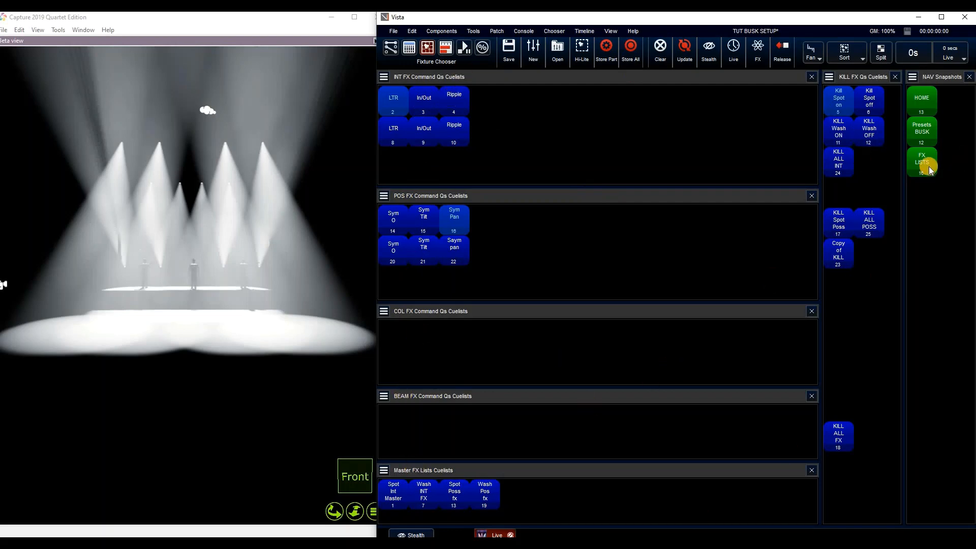
pyautogui.click(922, 131)
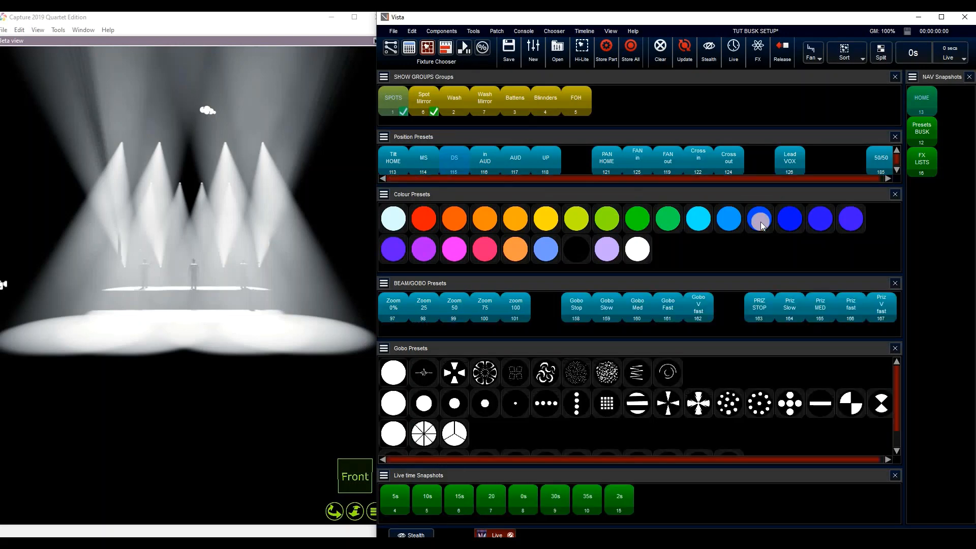
pyautogui.click(926, 113)
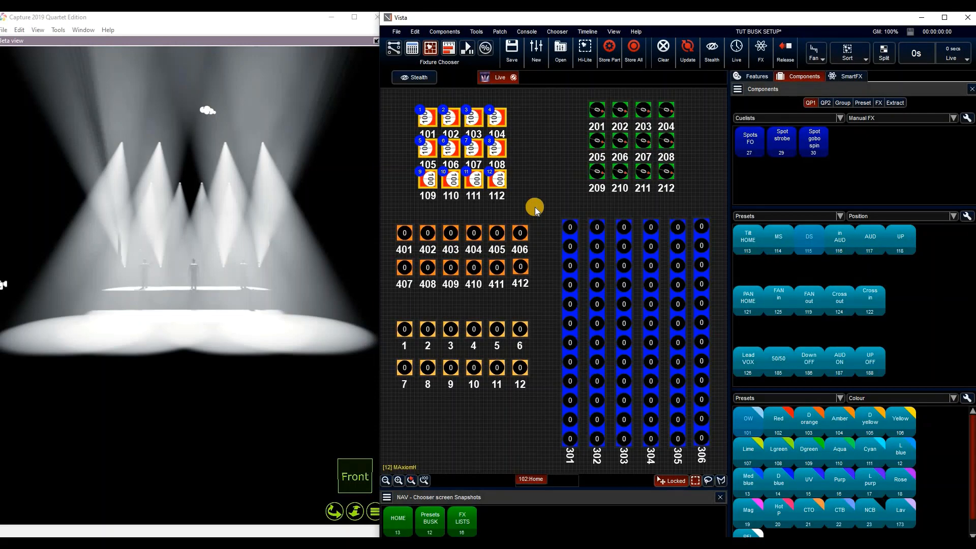
pyautogui.click(852, 77)
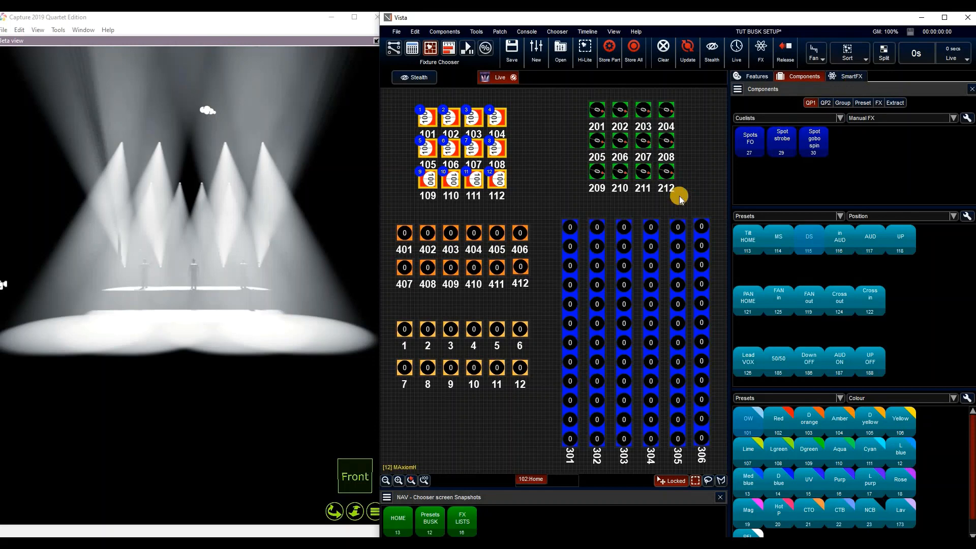
pyautogui.click(403, 116)
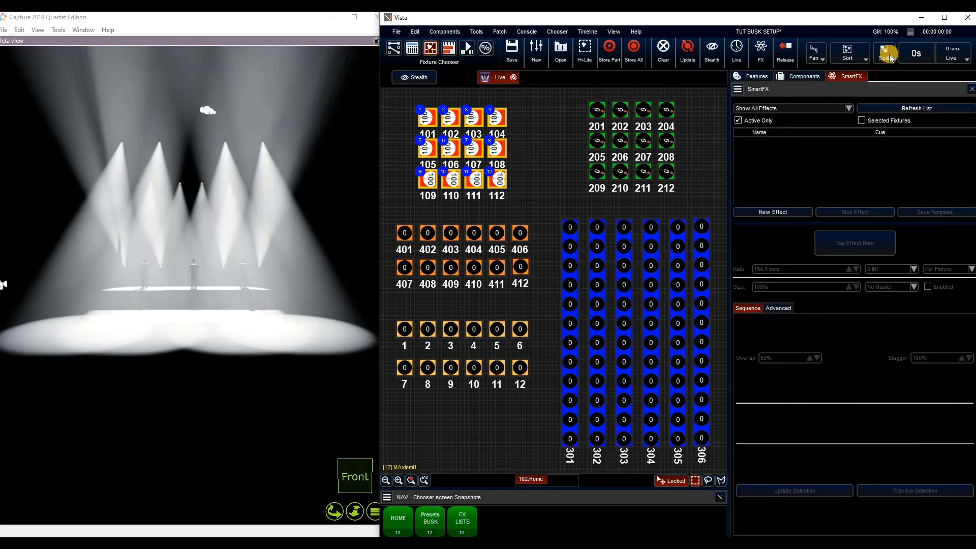
# Step: List the SHOW GROUPS groups among the components, select the Spot Mirror group and frame its fixtures
pyautogui.click(799, 77)
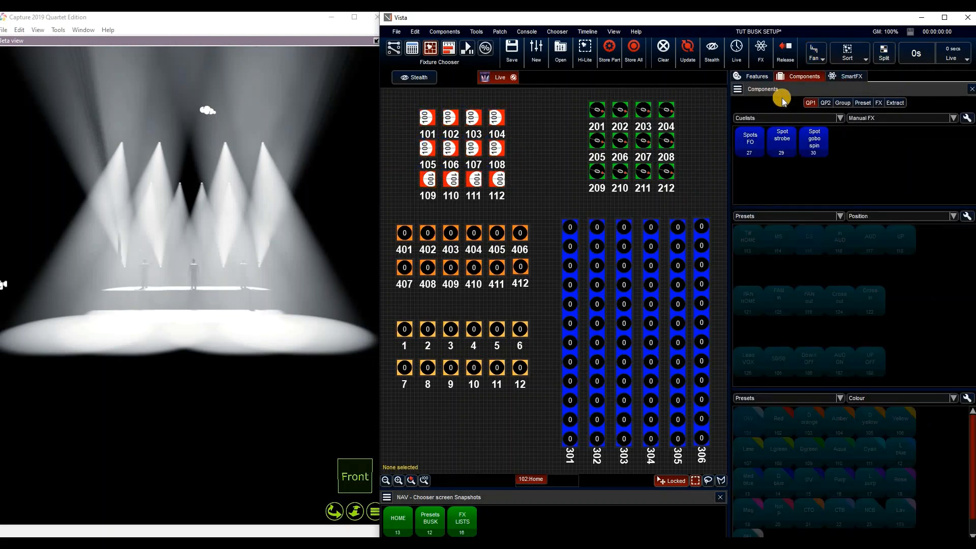
pyautogui.click(788, 118)
pyautogui.click(746, 85)
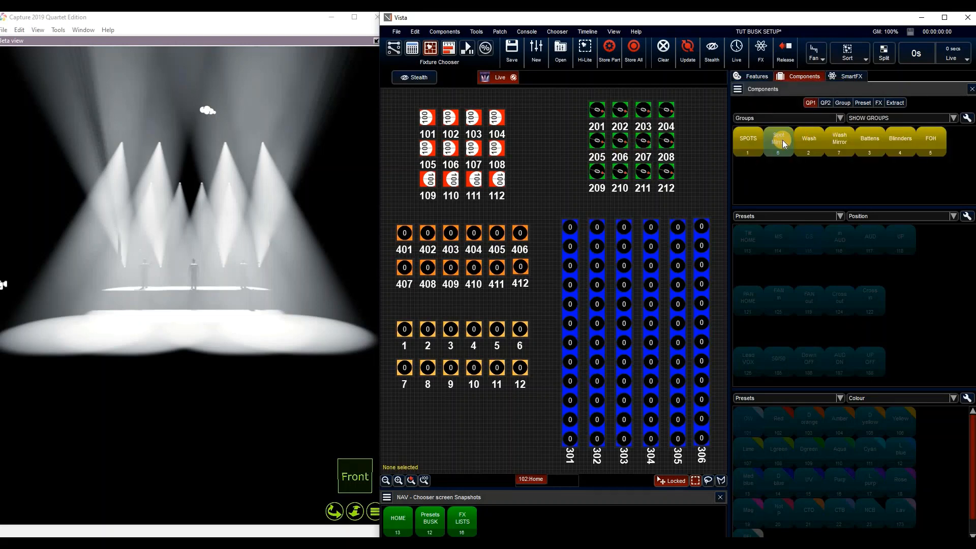
pyautogui.click(803, 172)
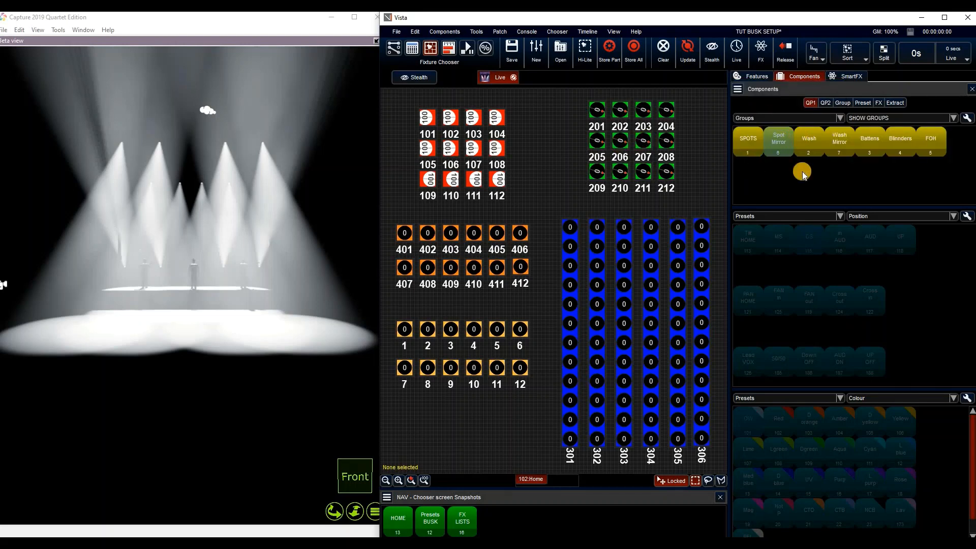
pyautogui.click(776, 139)
pyautogui.click(465, 422)
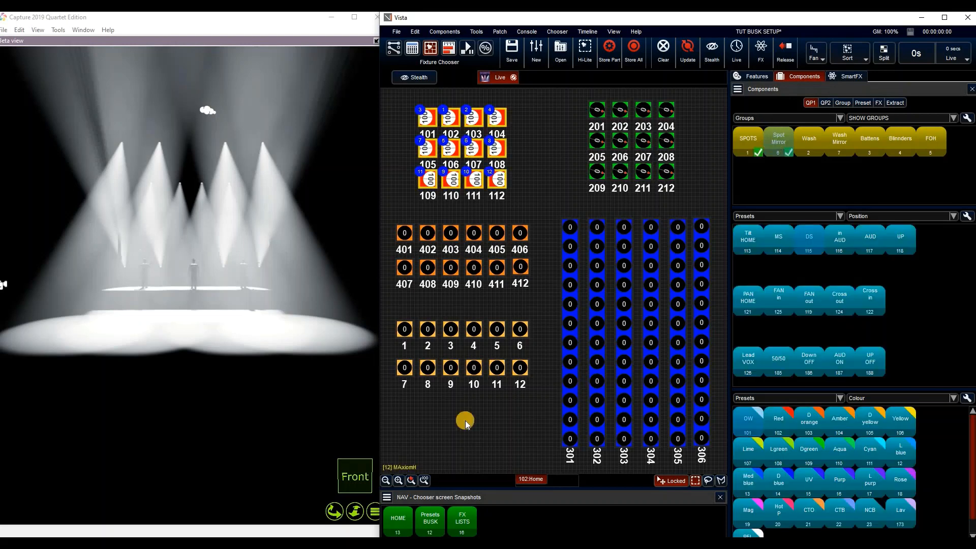
pyautogui.click(412, 480)
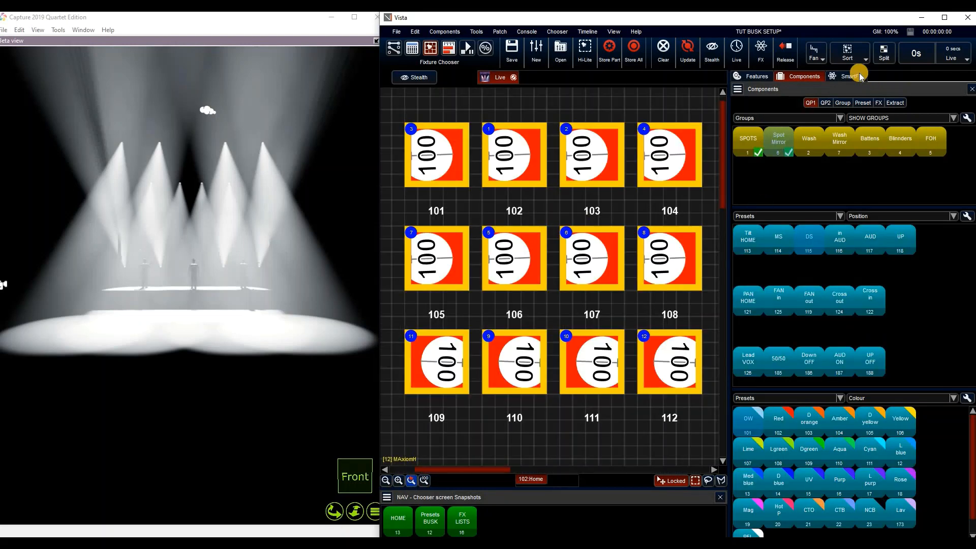
# Step: Create a new SmartFX wave effect with the Strobe feature type on the selected spots
pyautogui.click(856, 77)
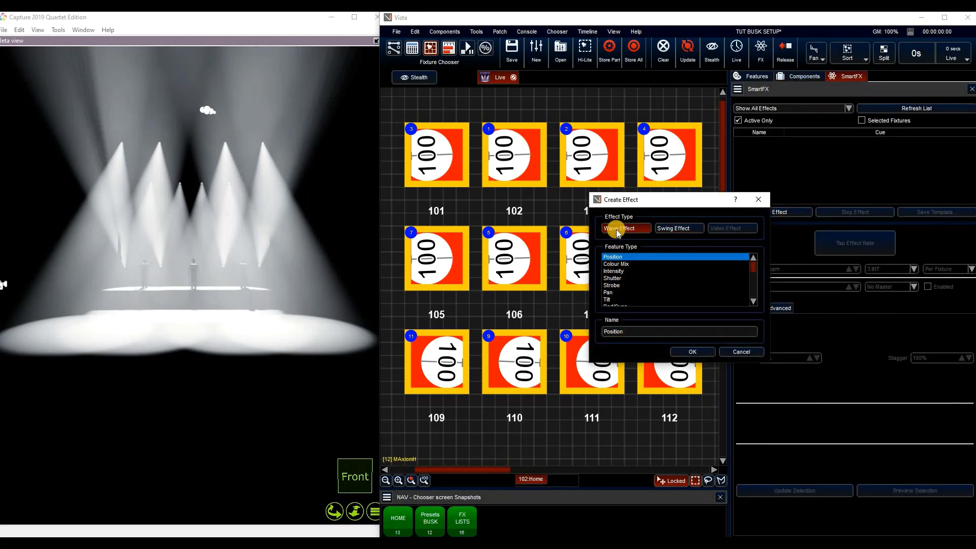
pyautogui.click(613, 285)
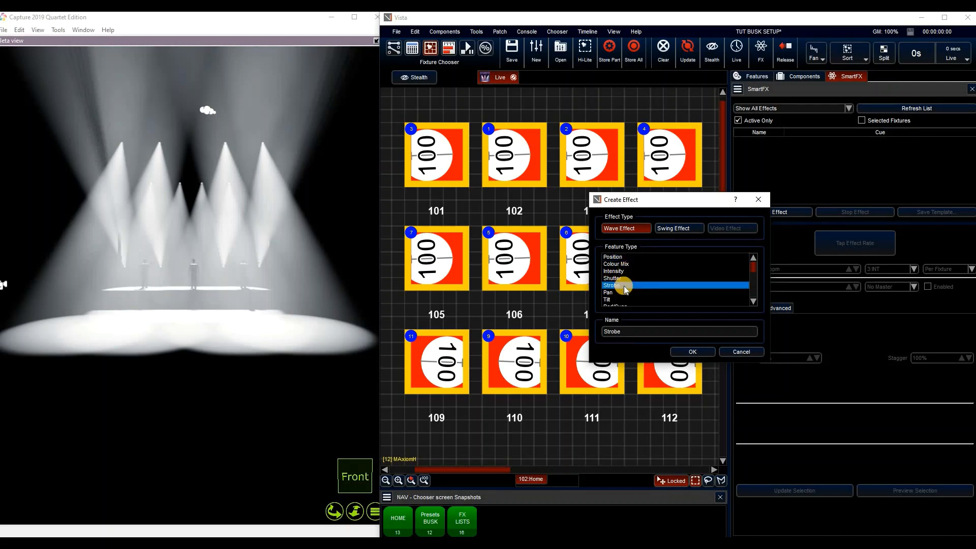
pyautogui.click(693, 351)
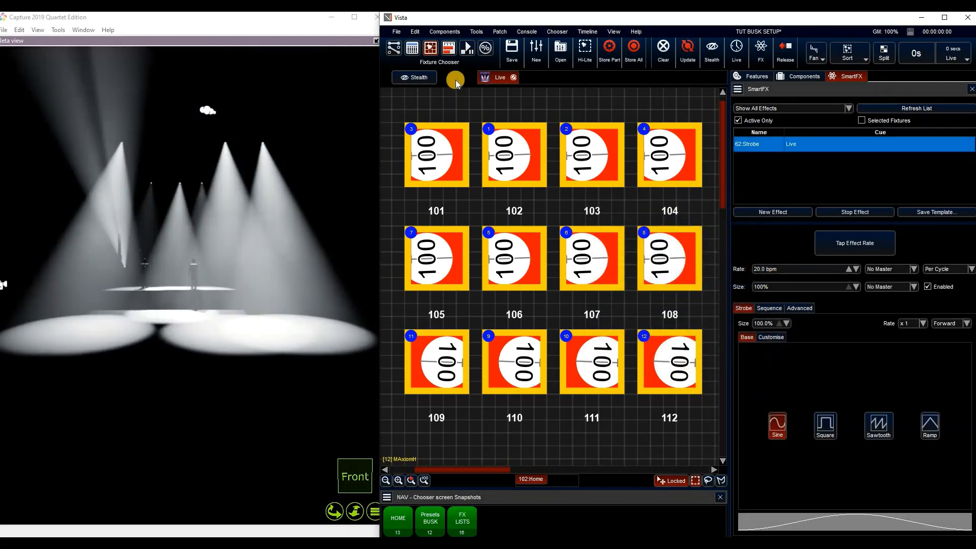
# Step: Test the strobe effect by pulling the Spot Int Master fader down and back to full, then return to the fixture layout
pyautogui.click(411, 48)
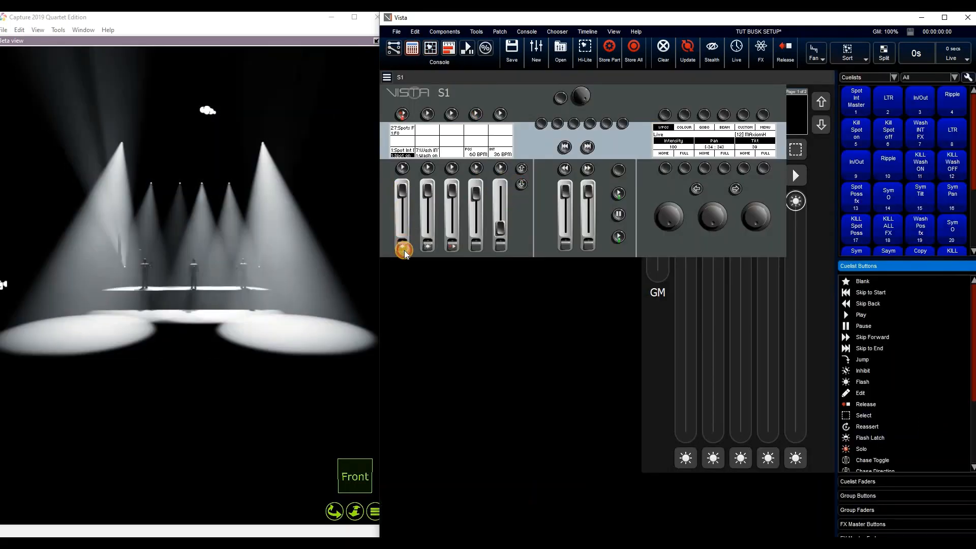
pyautogui.click(404, 249)
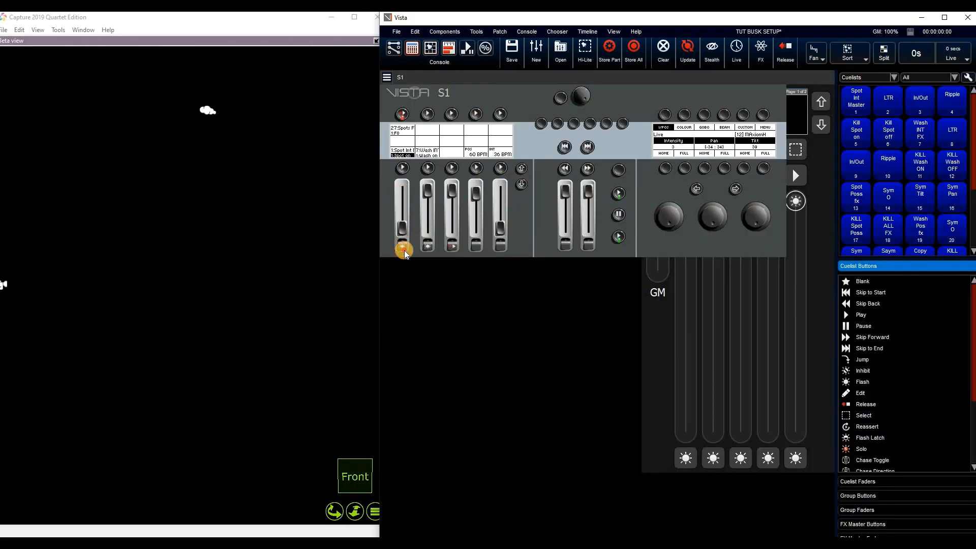
pyautogui.moveTo(403, 187); pyautogui.dragTo(405, 238)
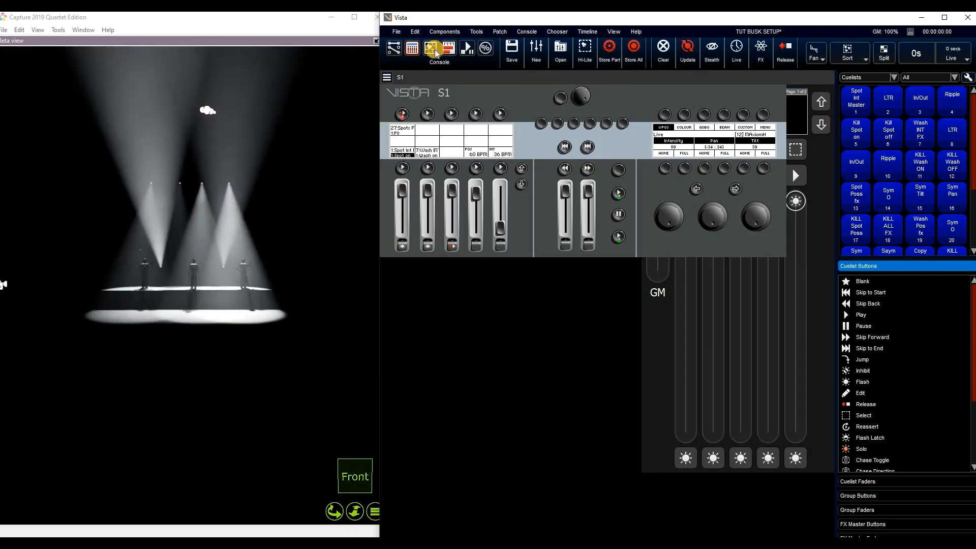
pyautogui.click(688, 151)
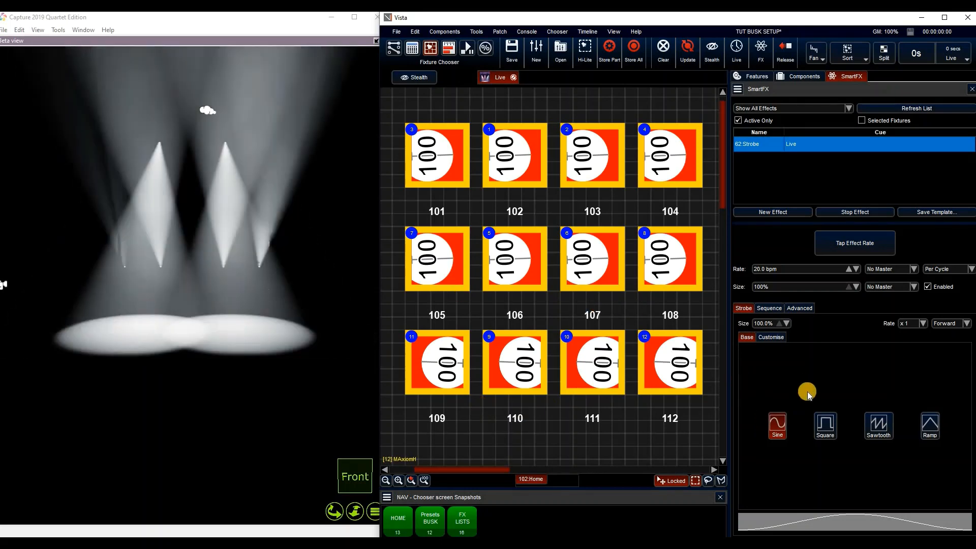
# Step: Change the strobe effect's waveform to Square and set its sequence overlap to 50%
pyautogui.click(826, 427)
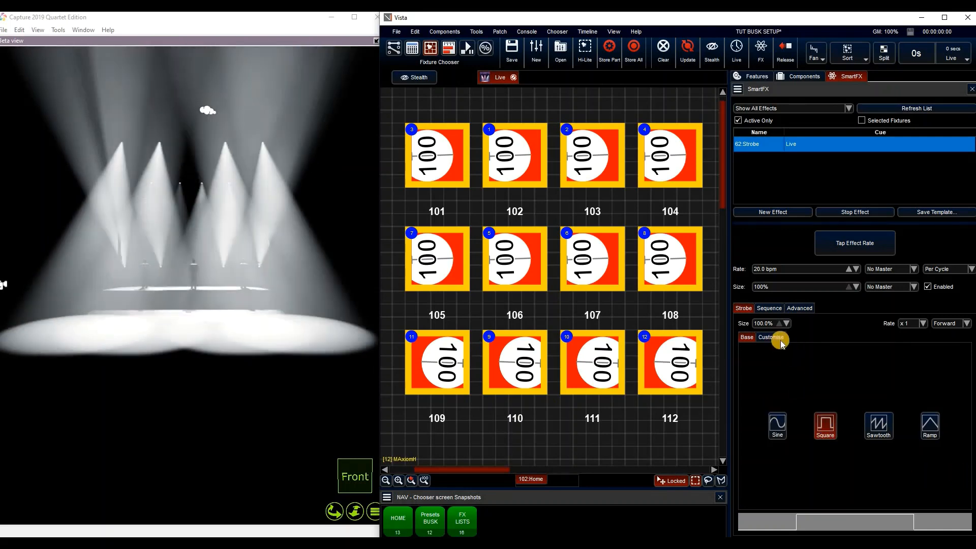
pyautogui.click(768, 309)
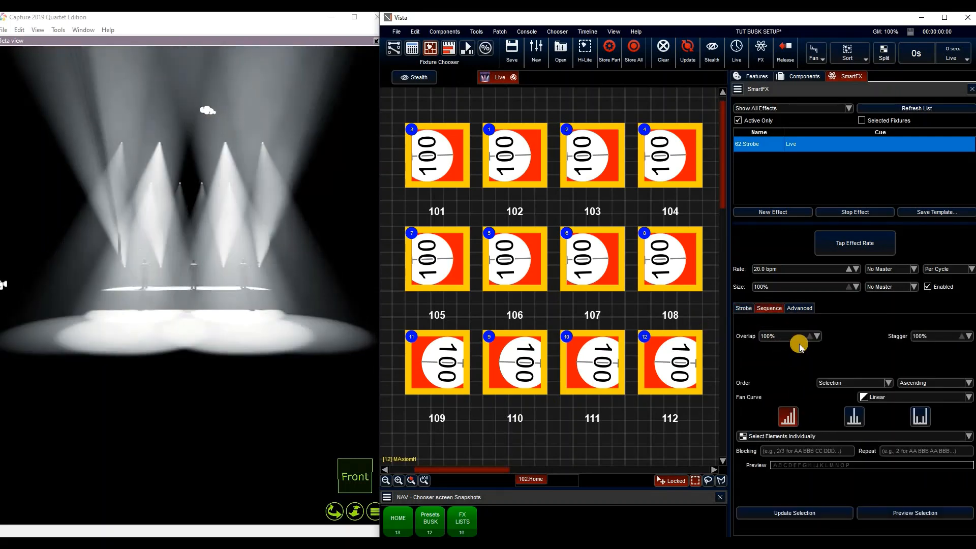
pyautogui.moveTo(805, 284); pyautogui.dragTo(804, 285)
pyautogui.write('50')
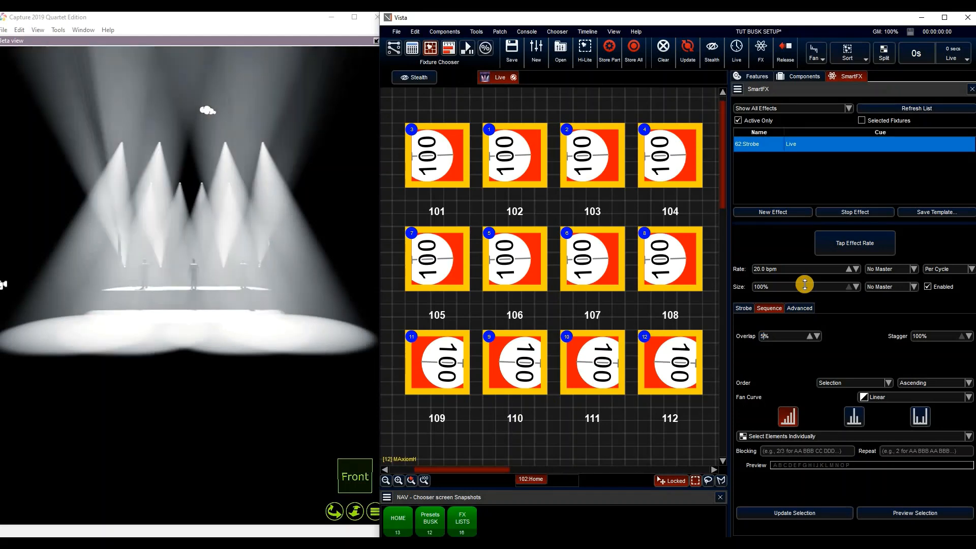
pyautogui.press('Return')
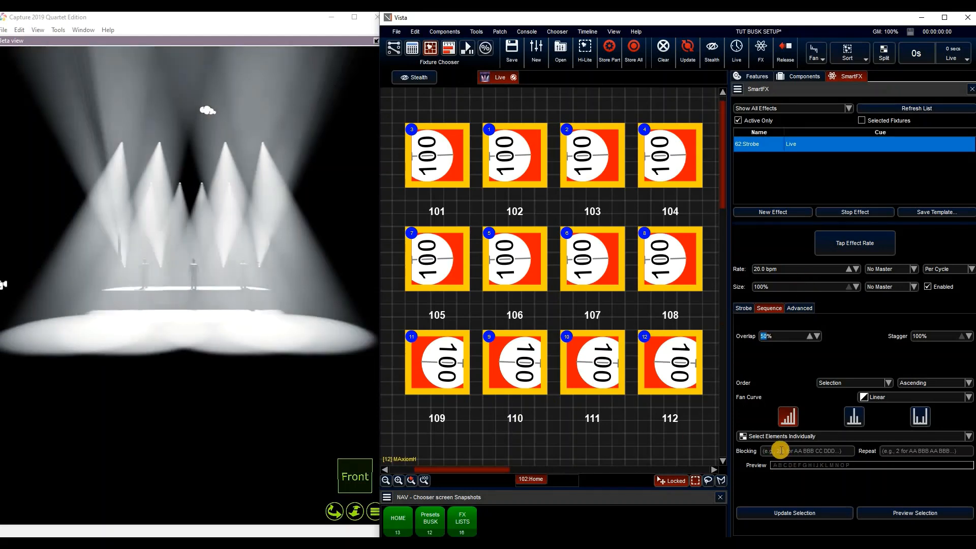
# Step: Set the strobe effect's sequence blocking to 2, and try a repeat of 3 before clearing it
pyautogui.click(853, 298)
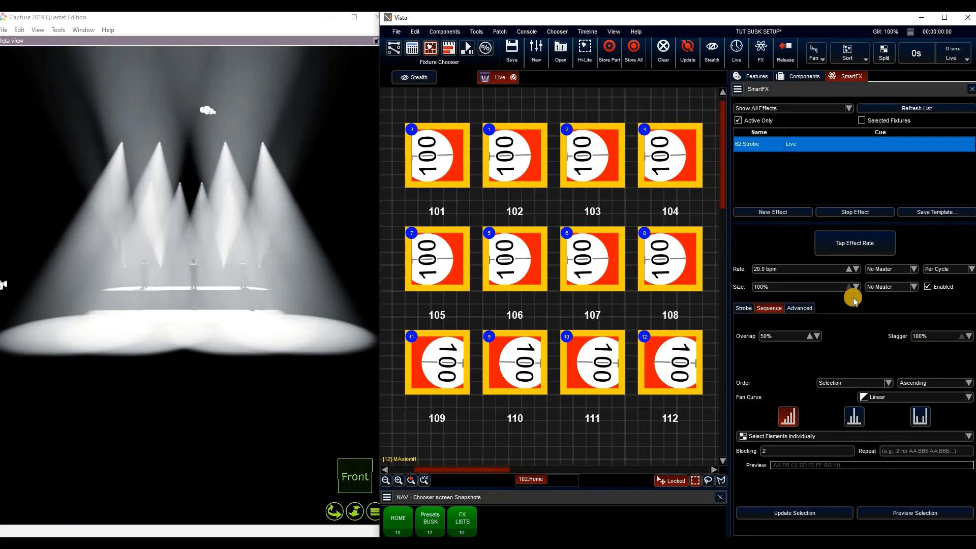
pyautogui.write('2')
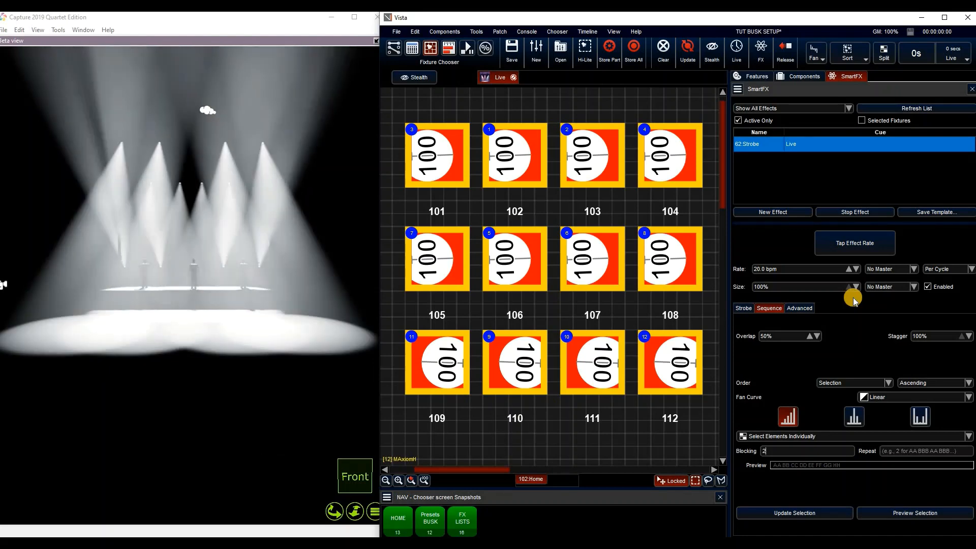
pyautogui.click(916, 447)
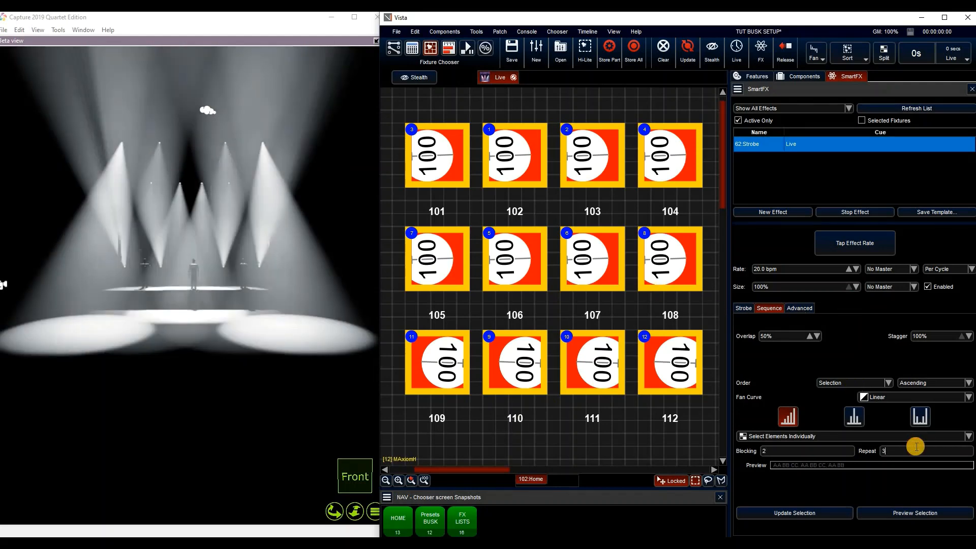
pyautogui.click(893, 452)
pyautogui.write('3')
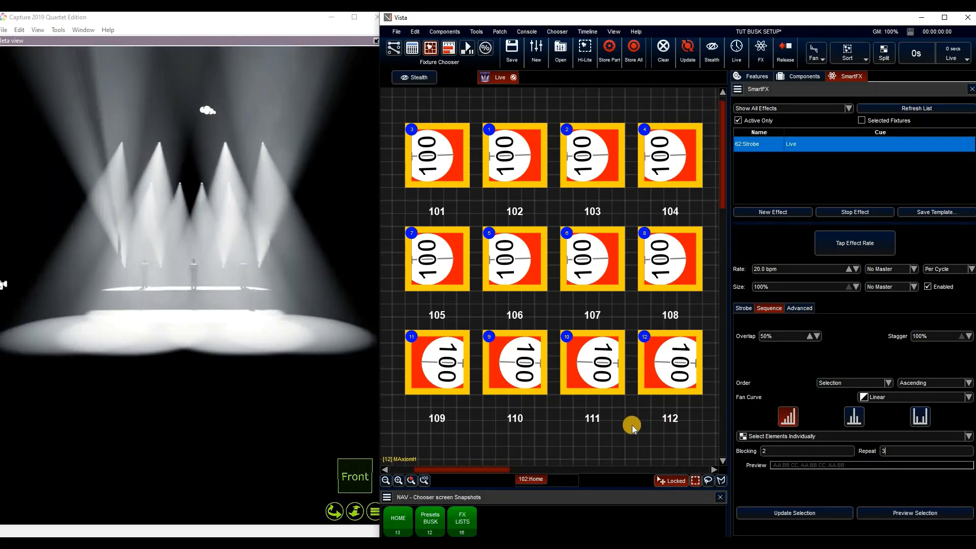
pyautogui.press('BackSpace')
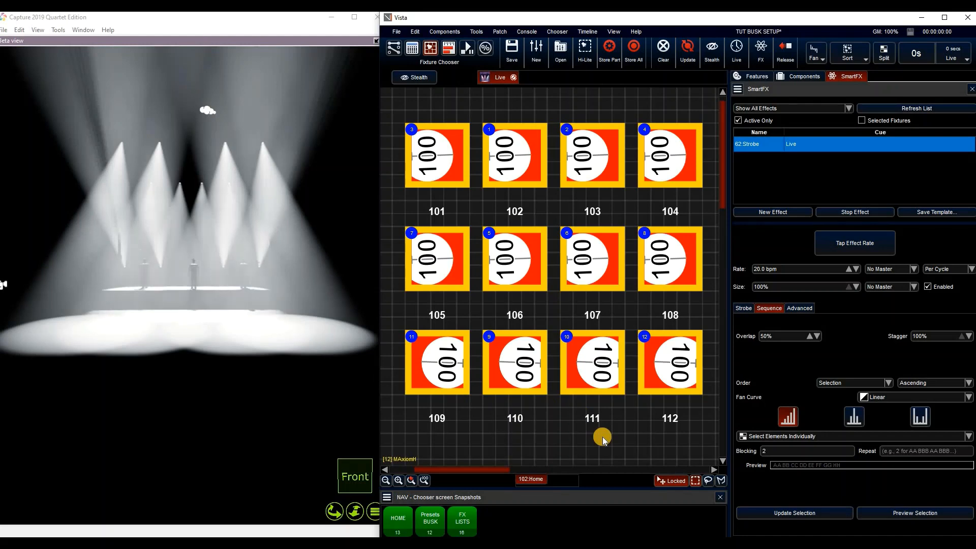
# Step: Stop the strobe effect and create a new SmartFX swing effect with the Intensity feature type
pyautogui.click(855, 212)
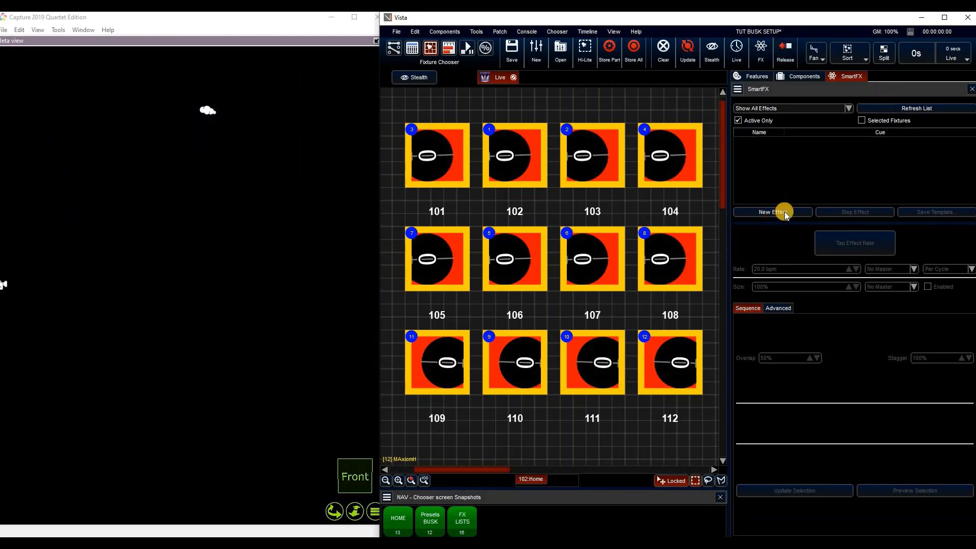
pyautogui.click(785, 211)
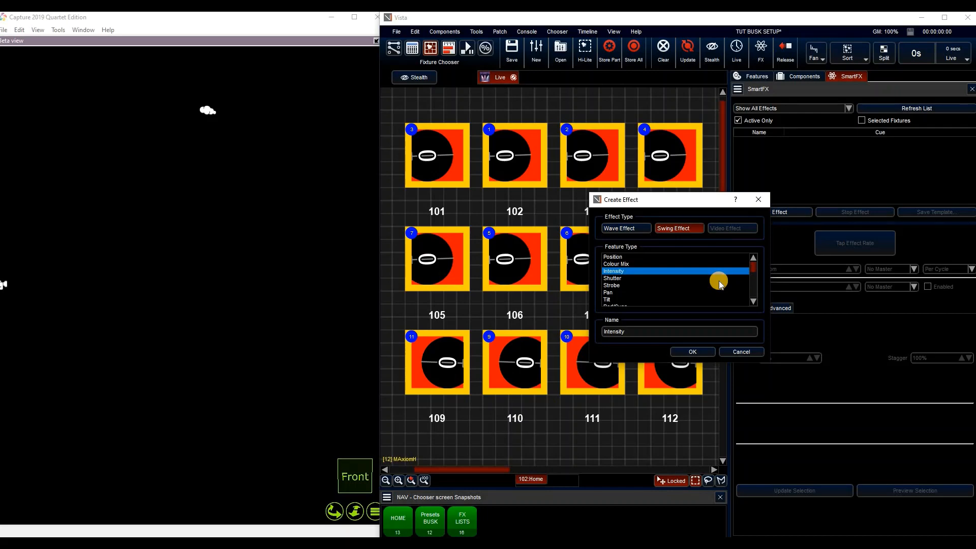
pyautogui.click(697, 354)
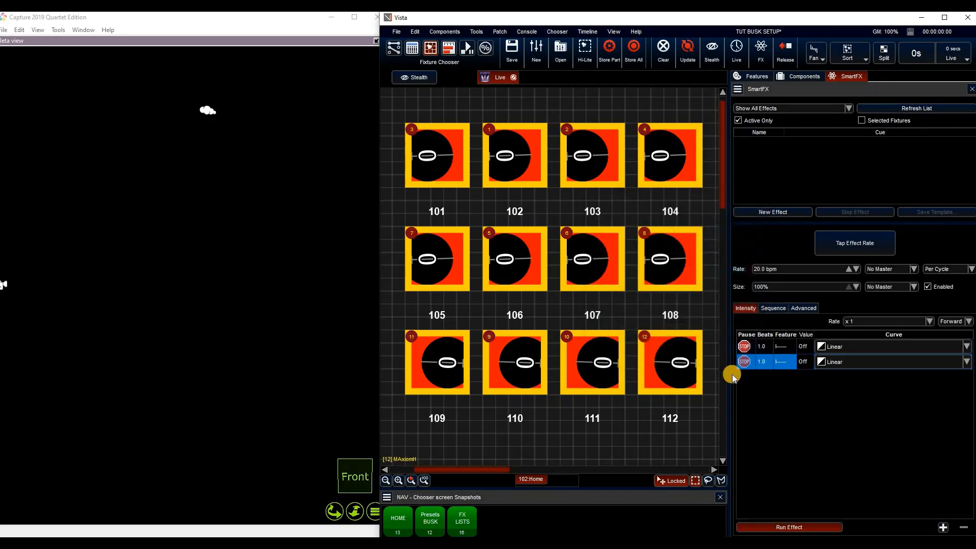
# Step: Set both intensity steps of the swing effect to Full with the Snap Start curve
pyautogui.click(782, 344)
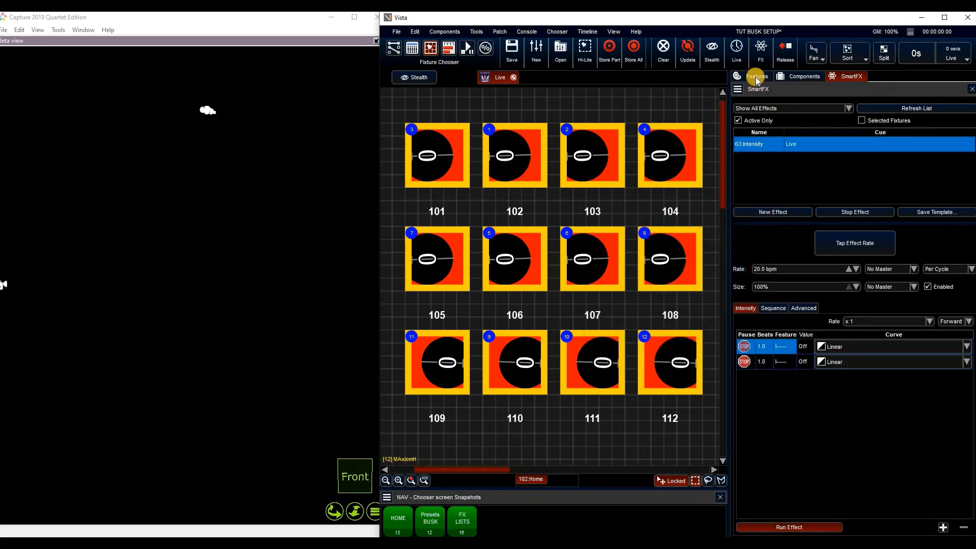
pyautogui.click(839, 77)
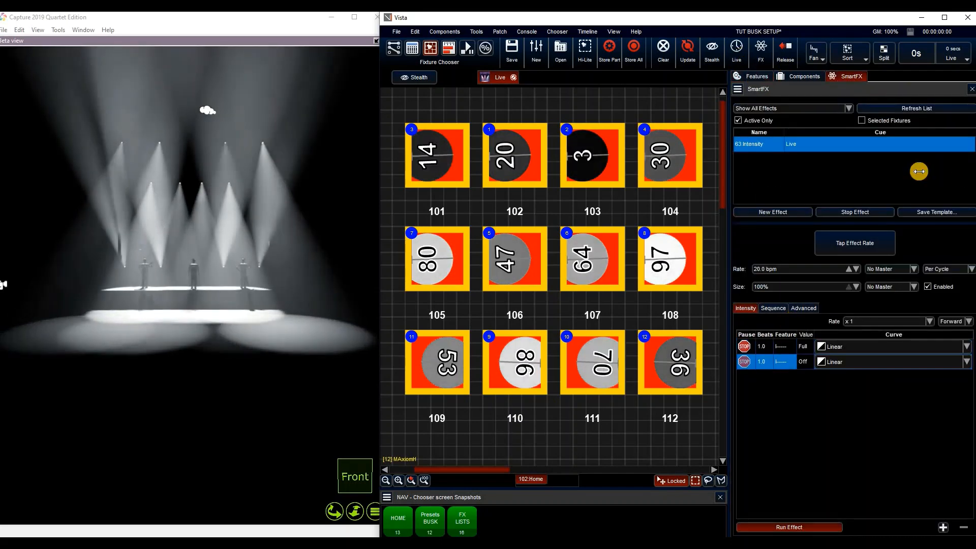
pyautogui.click(755, 76)
pyautogui.click(849, 78)
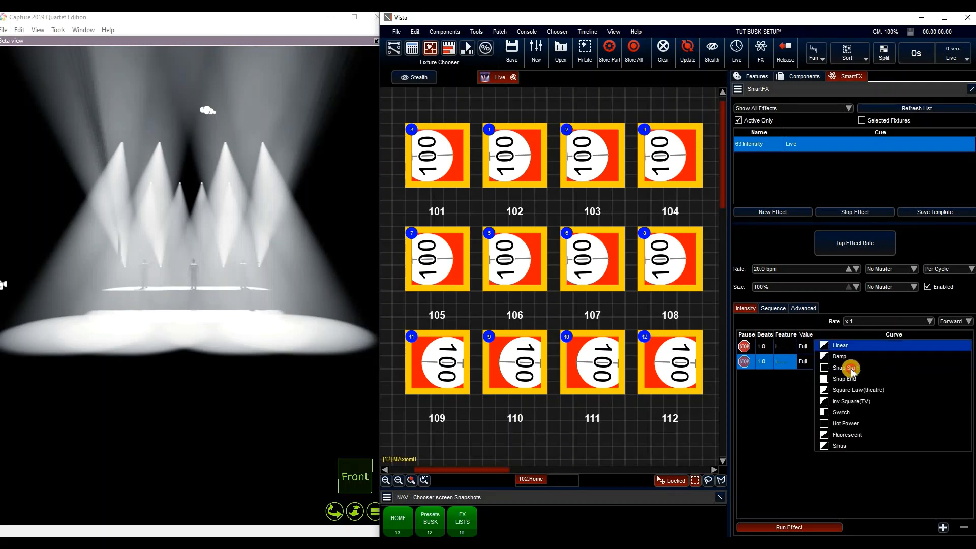
pyautogui.click(833, 362)
pyautogui.click(833, 385)
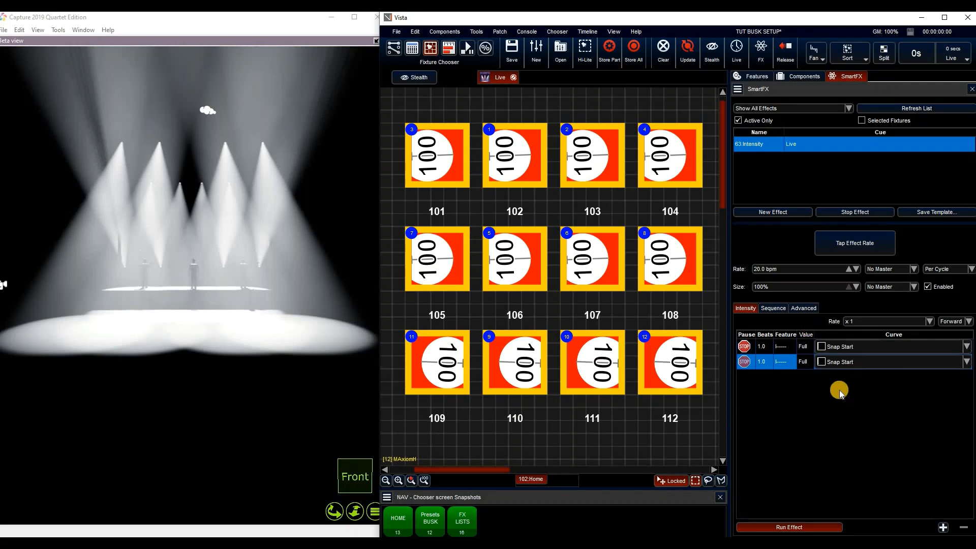
# Step: Add a Strobe feature to the swing effect and set its second step to 80%
pyautogui.click(808, 308)
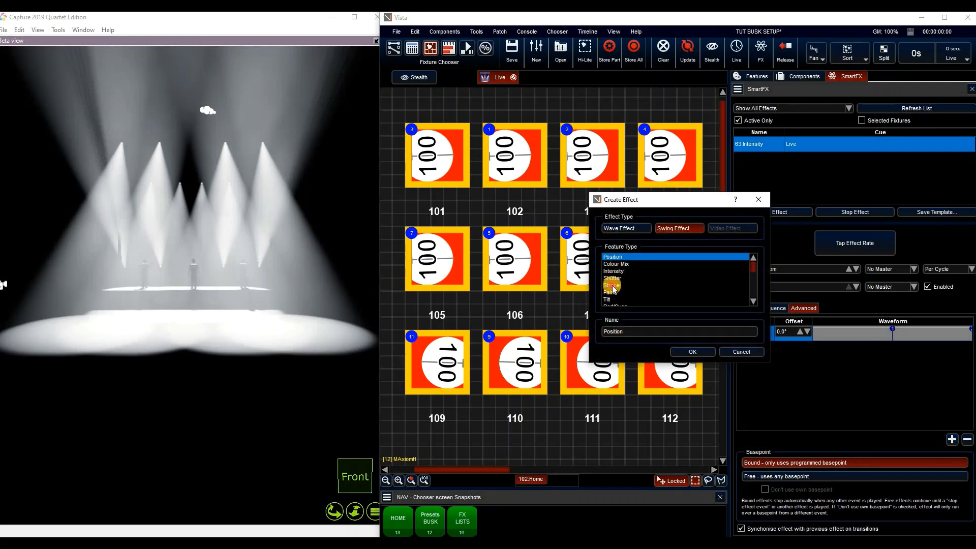
pyautogui.press('Return')
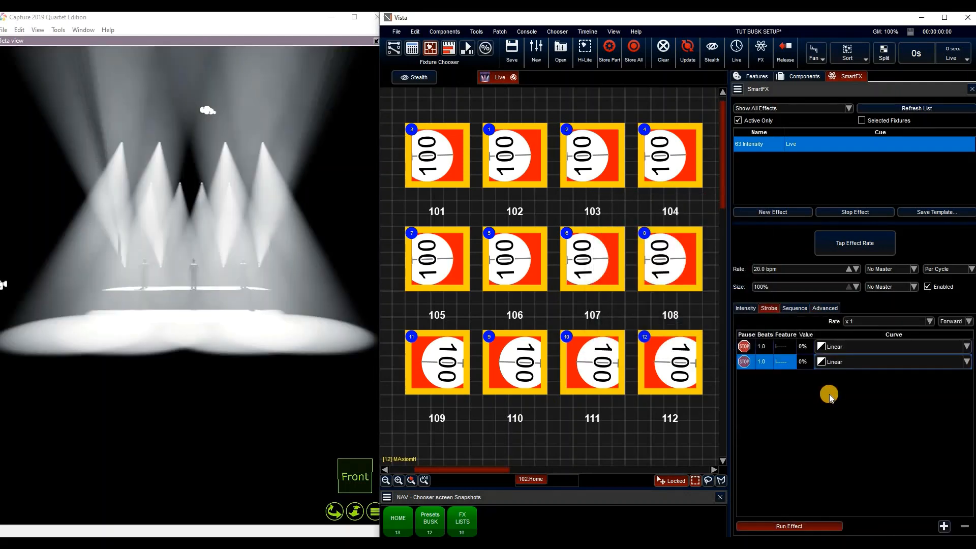
pyautogui.click(775, 362)
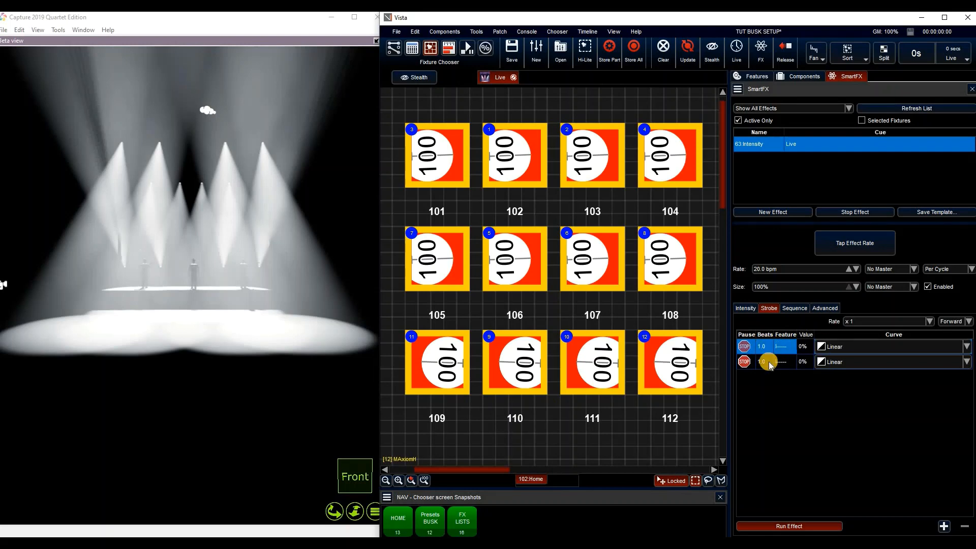
pyautogui.click(754, 76)
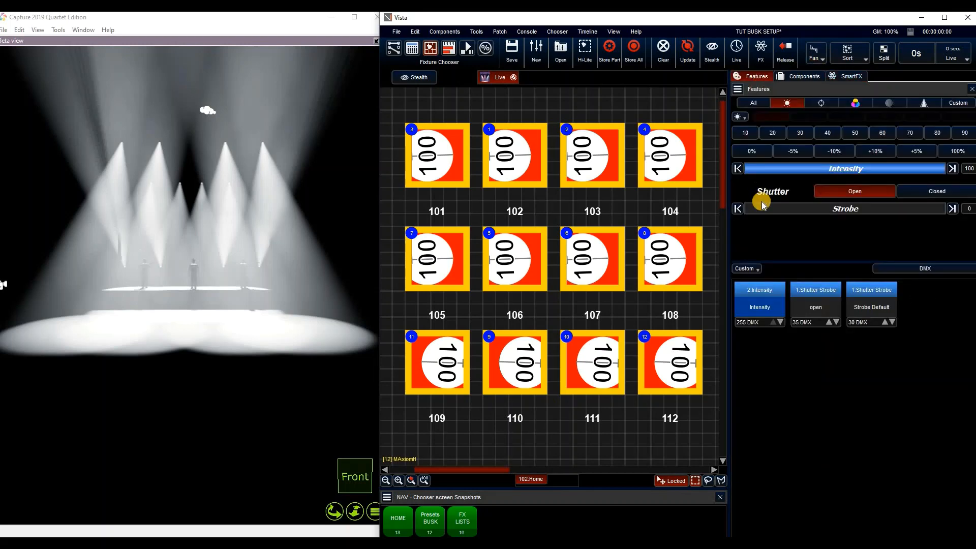
pyautogui.moveTo(794, 210); pyautogui.dragTo(916, 220)
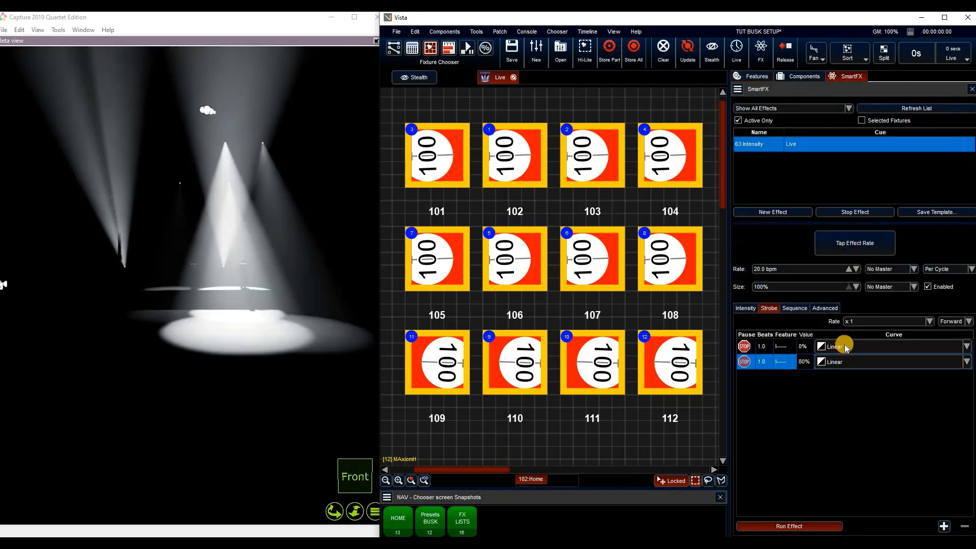
# Step: Change the curve of both strobe steps to Snap Start
pyautogui.click(844, 344)
pyautogui.click(852, 367)
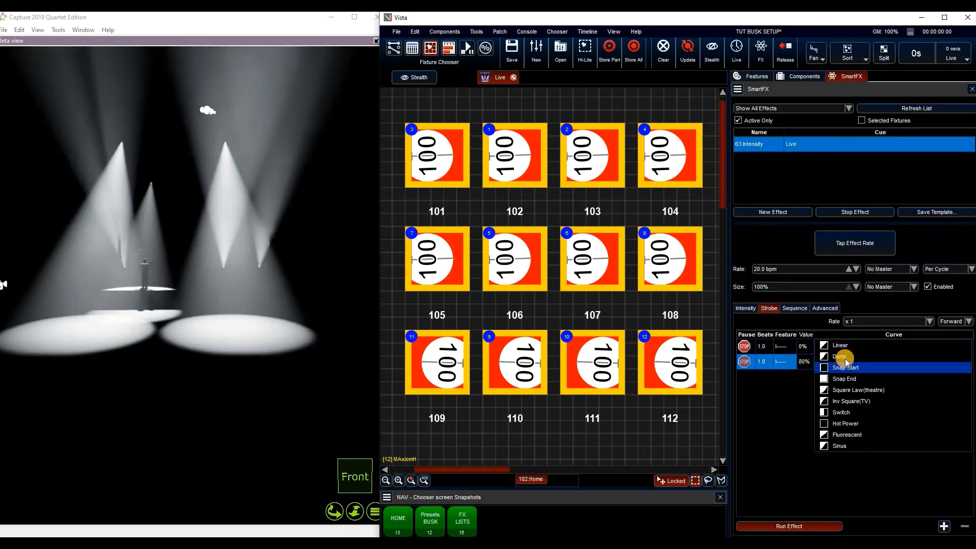
pyautogui.click(846, 360)
pyautogui.click(862, 384)
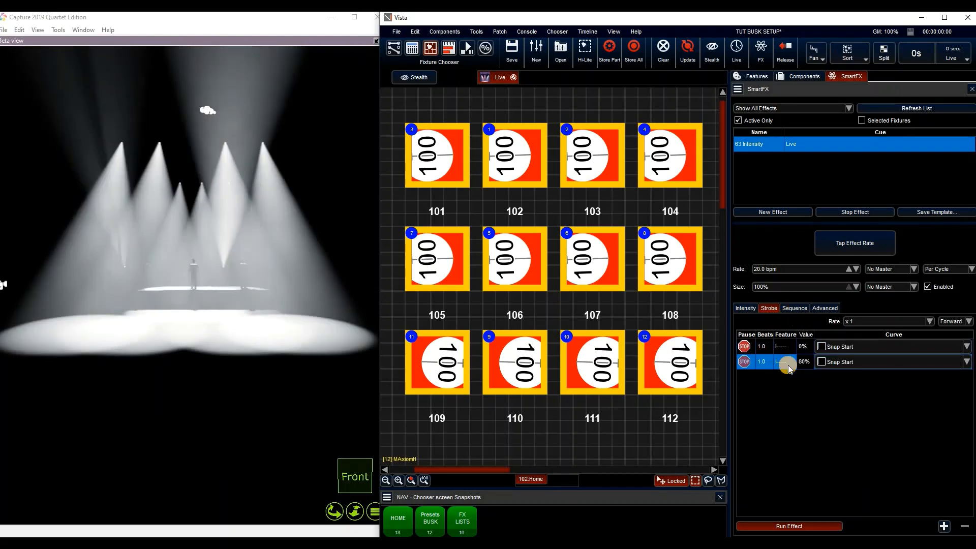
# Step: Set the swing effect's sequence overlap to 50% and its blocking to 2
pyautogui.click(793, 308)
pyautogui.doubleClick(787, 336)
pyautogui.write('50')
pyautogui.press('Return')
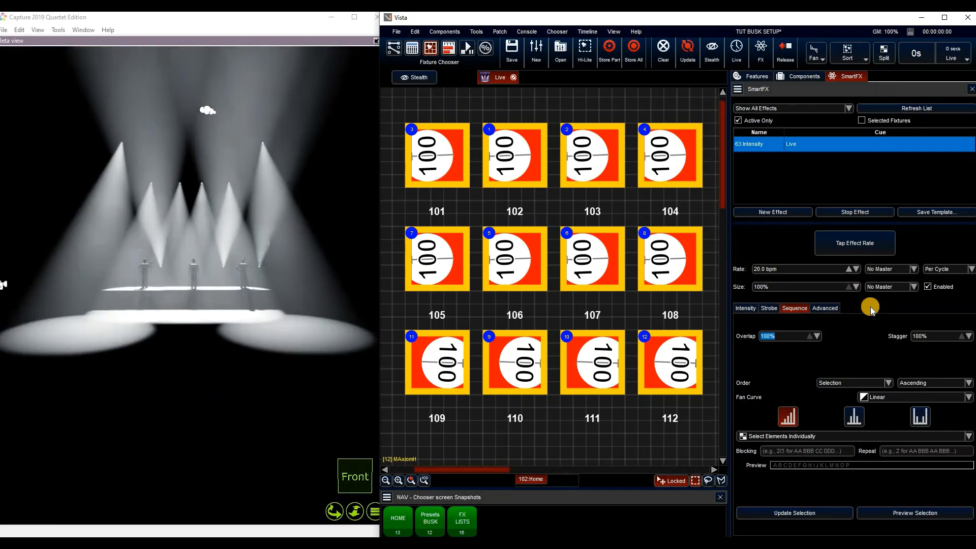
pyautogui.click(787, 449)
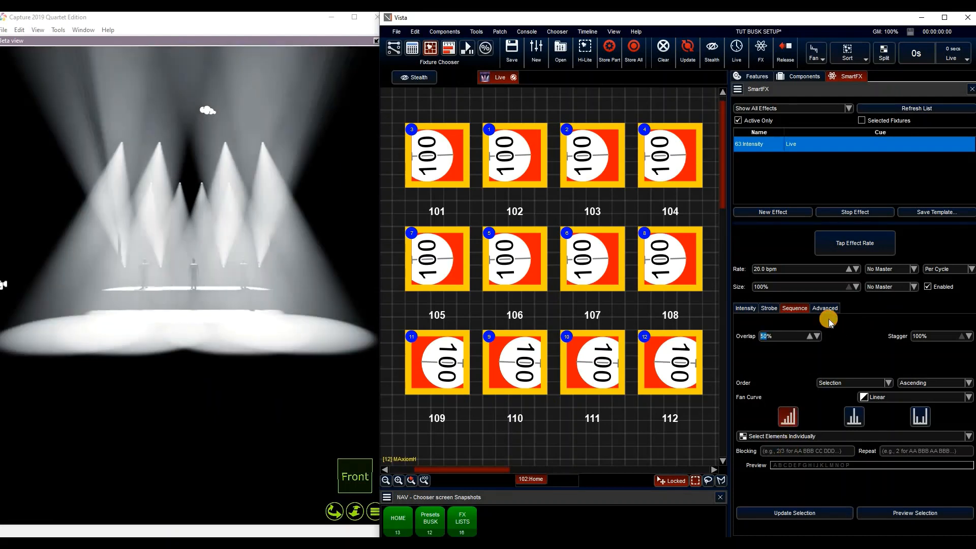
pyautogui.write('2')
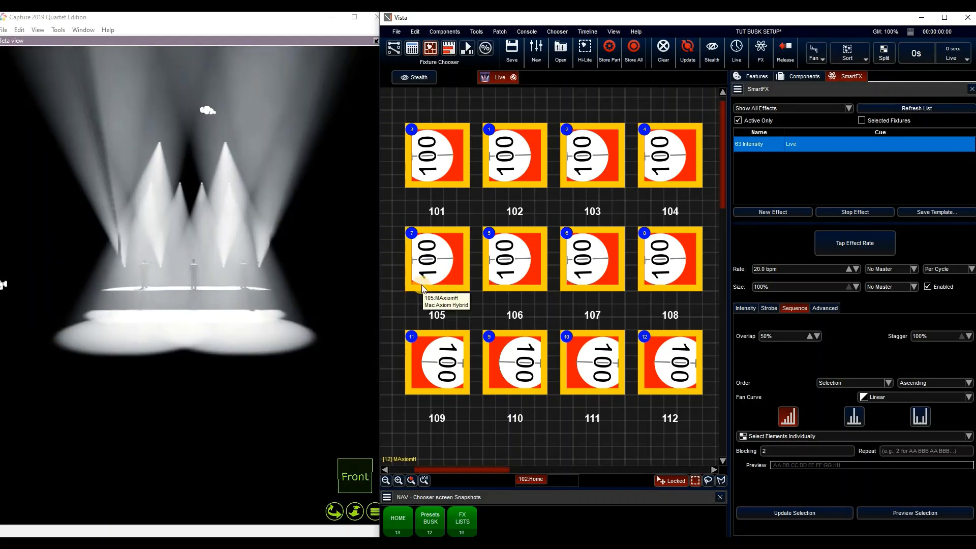
# Step: Add a Colour Mix feature to the swing effect alongside Intensity and Strobe
pyautogui.click(825, 309)
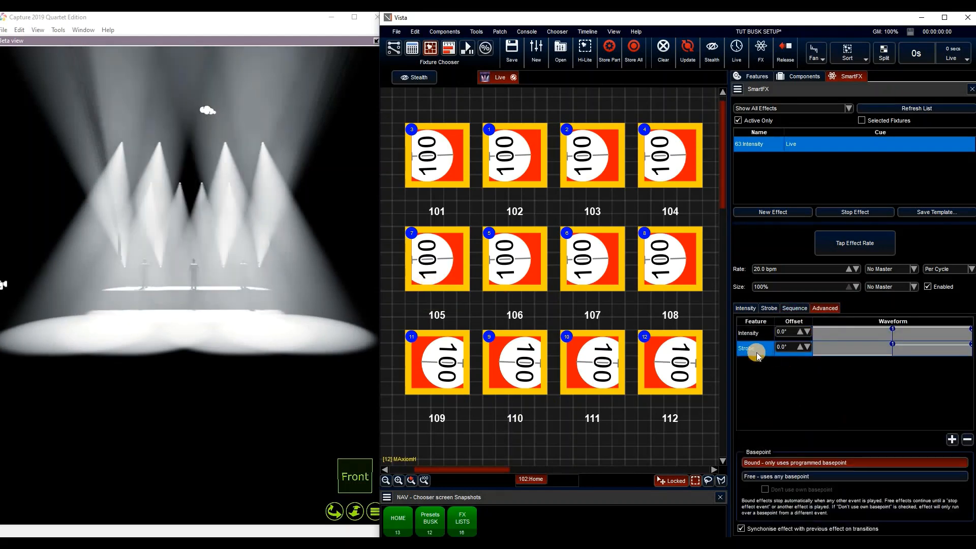
pyautogui.click(951, 440)
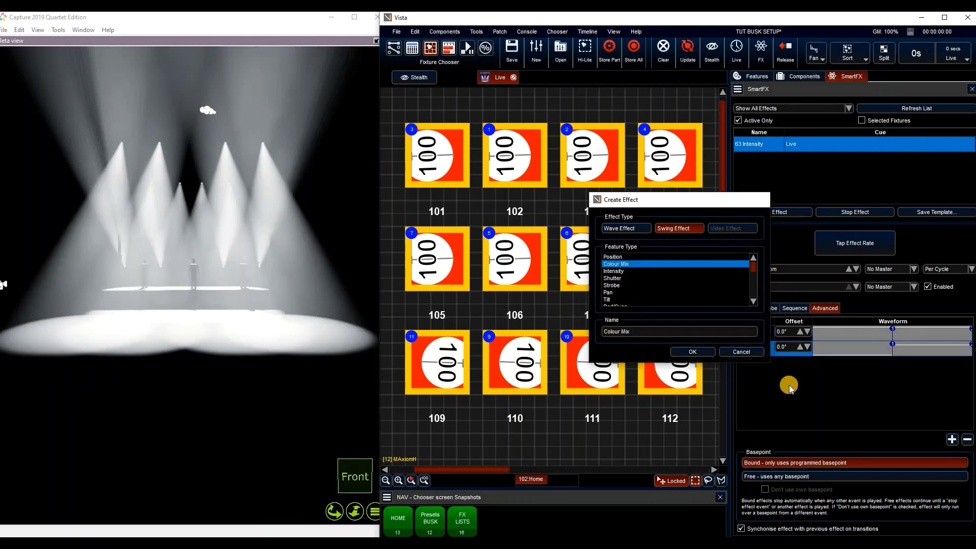
pyautogui.click(769, 351)
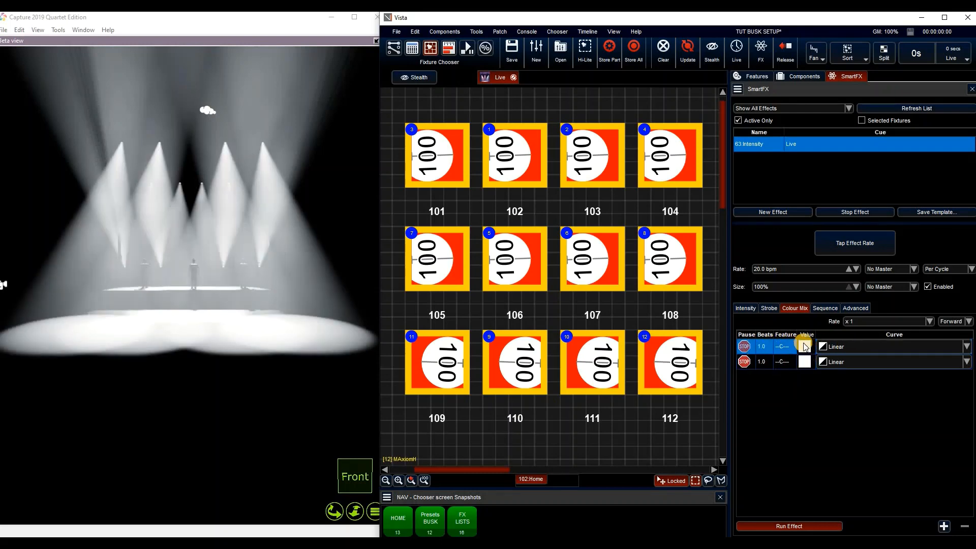
# Step: Compare the step rows of the effect's Strobe feature with those of its Colour Mix feature
pyautogui.click(775, 308)
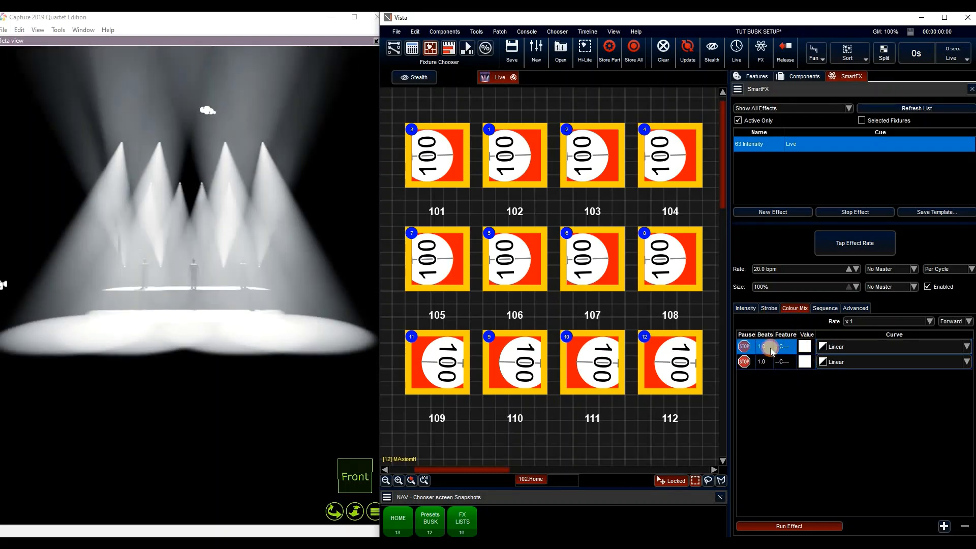
pyautogui.click(794, 308)
pyautogui.click(788, 354)
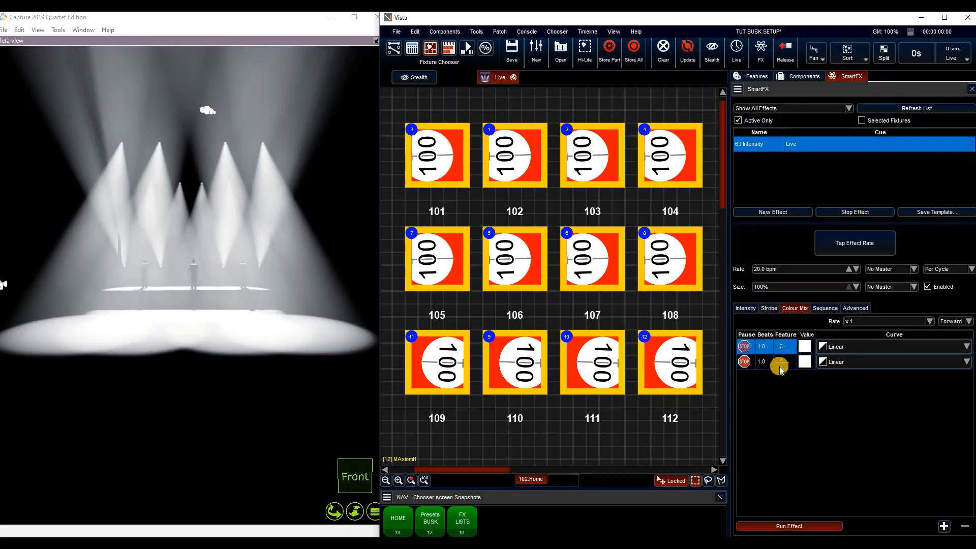
pyautogui.click(775, 367)
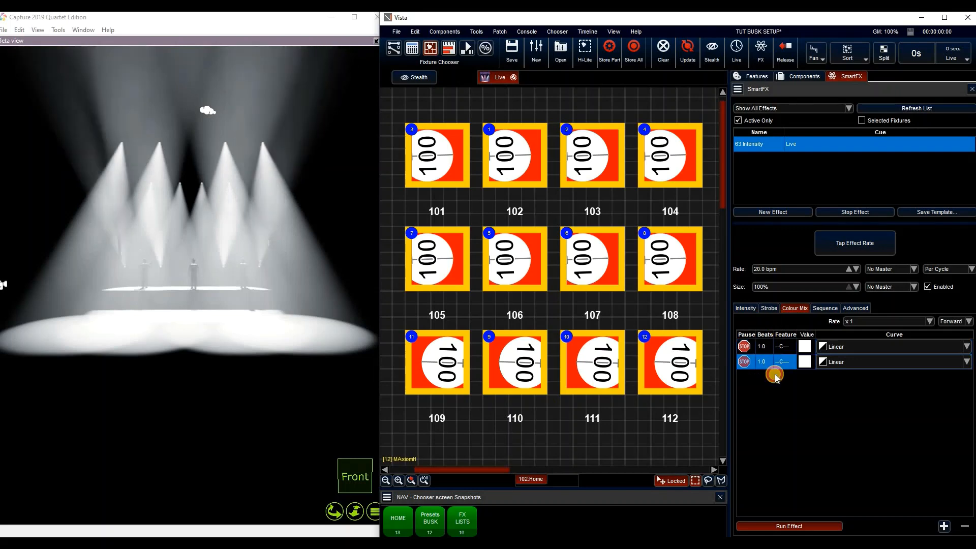
pyautogui.click(772, 309)
pyautogui.click(783, 350)
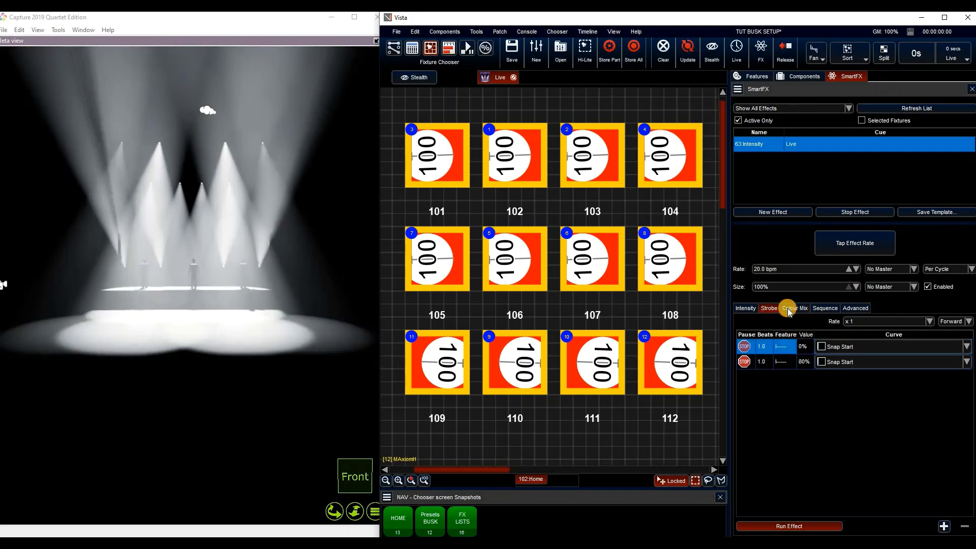
# Step: Change the curve of both Colour Mix steps to Snap Start
pyautogui.click(788, 308)
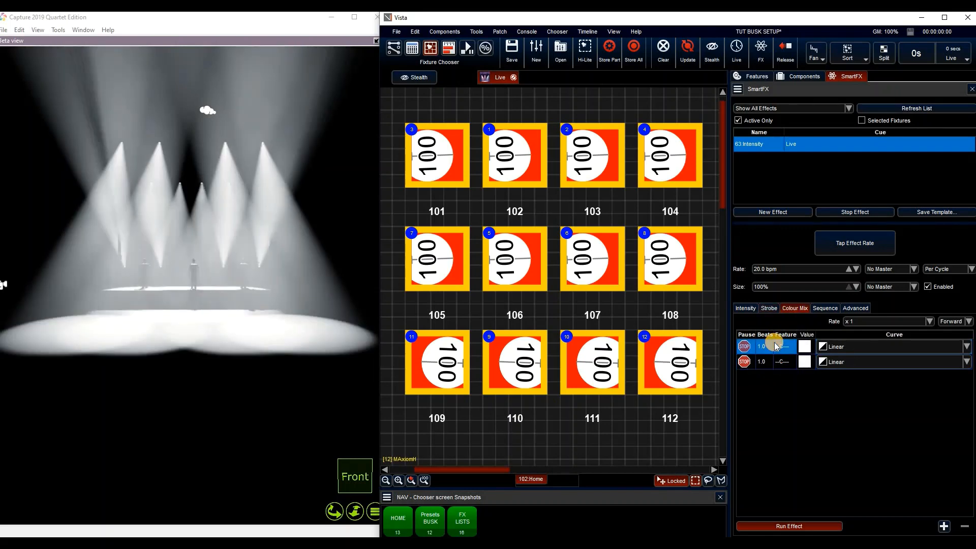
pyautogui.click(857, 368)
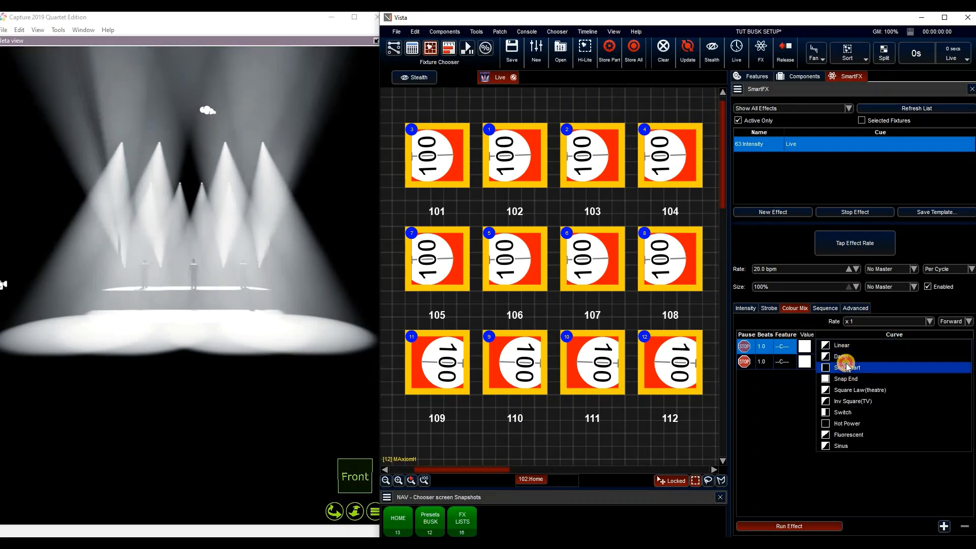
pyautogui.click(848, 367)
pyautogui.click(858, 347)
pyautogui.click(794, 400)
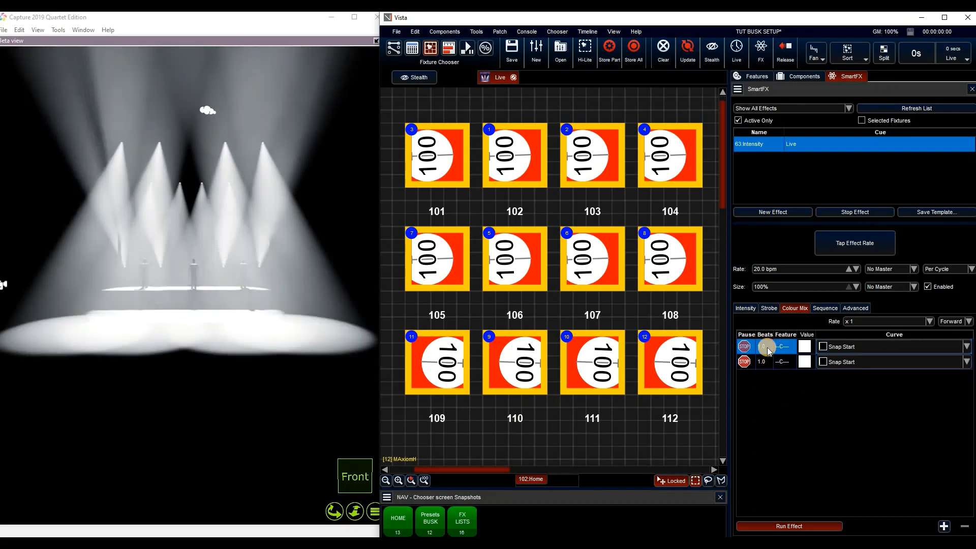
# Step: Assign the UV colour preset to the first Colour Mix step, and return to the effect's settings
pyautogui.click(793, 77)
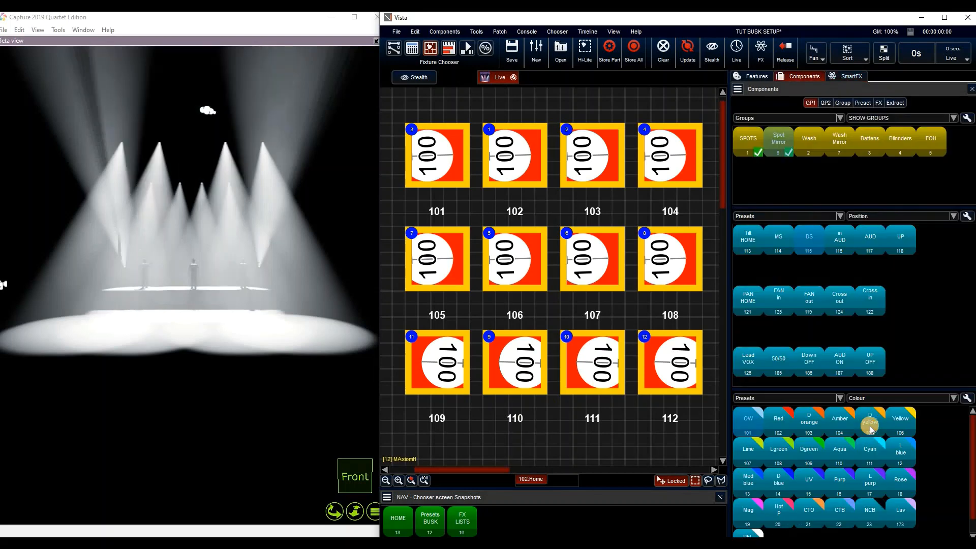
pyautogui.click(809, 483)
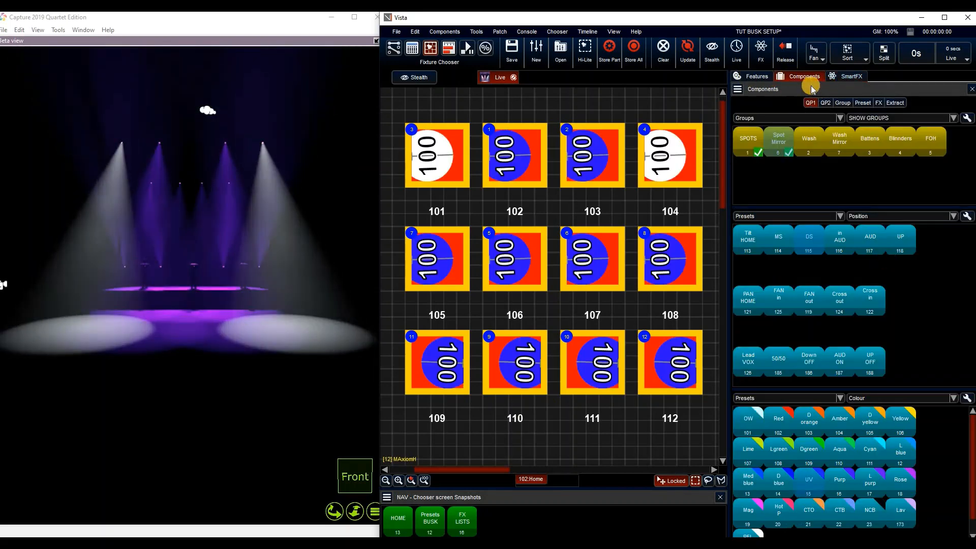
pyautogui.click(846, 76)
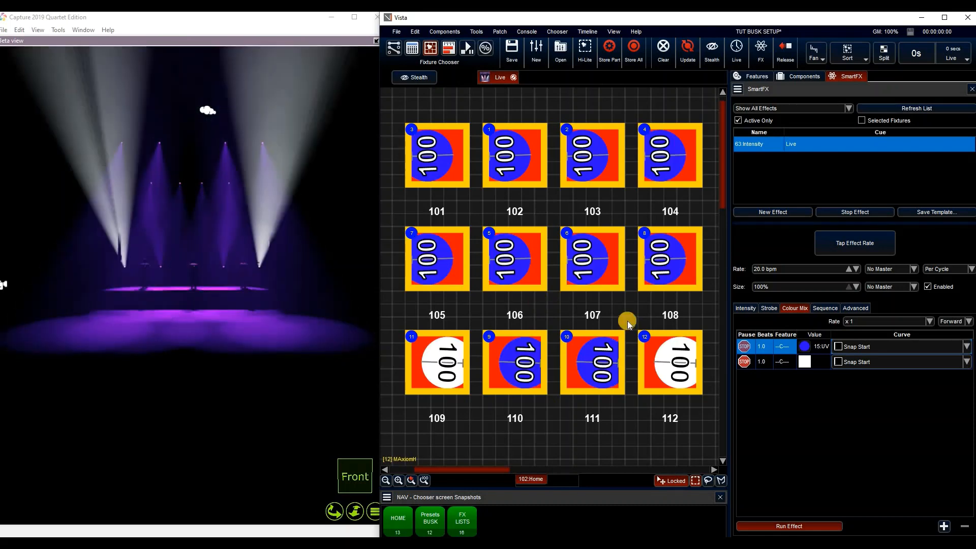
# Step: Set the effect's rate to Per Fixture and assign rate control to the 3:INT master
pyautogui.click(945, 271)
pyautogui.click(890, 270)
pyautogui.click(885, 315)
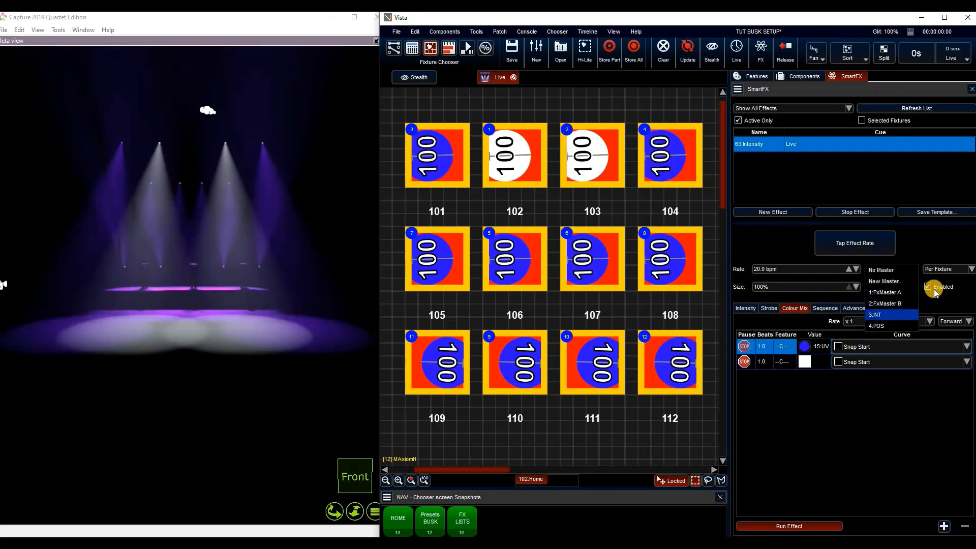
# Step: Raise the INT rate master on the console to about 236 BPM, and return to the fixture chooser
pyautogui.click(413, 48)
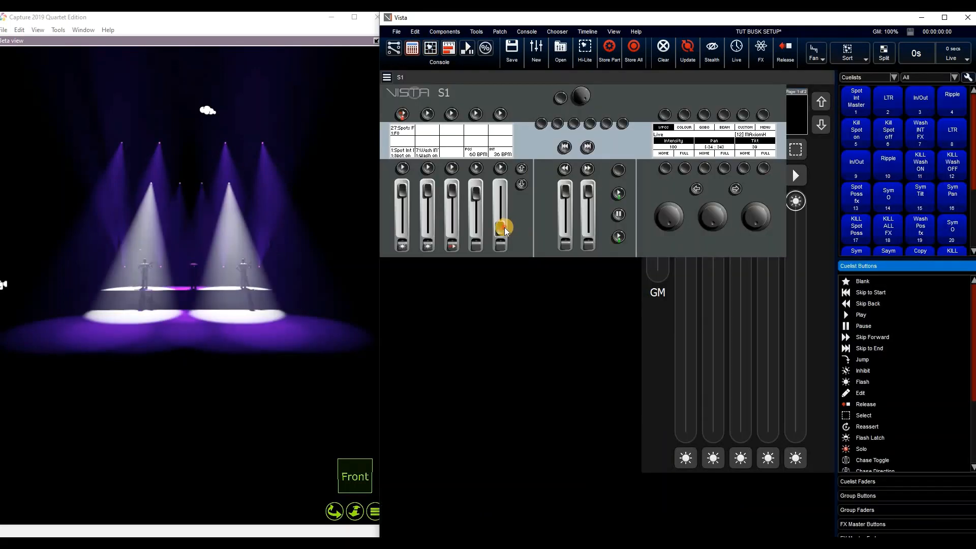
pyautogui.moveTo(502, 223); pyautogui.dragTo(499, 201)
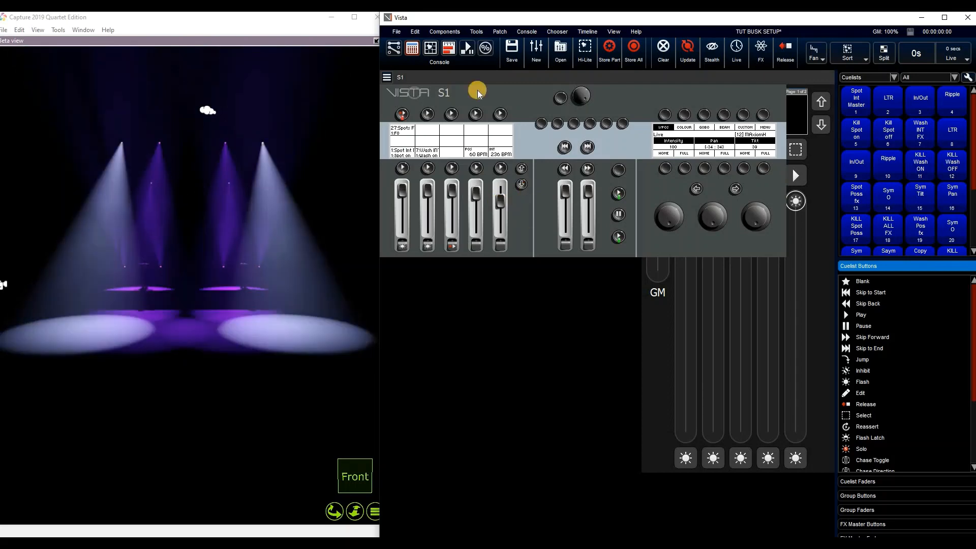
pyautogui.click(432, 50)
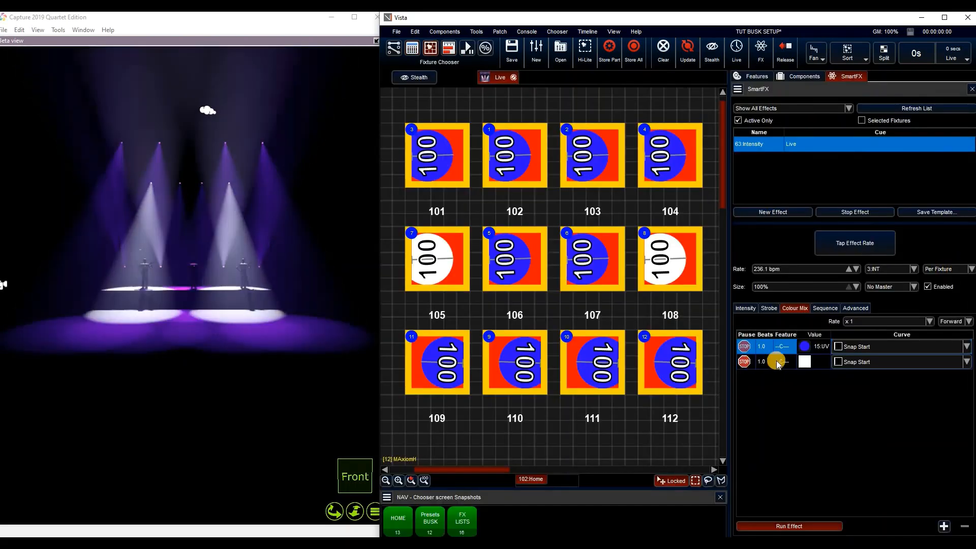
# Step: Try other colour presets on the second Colour Mix step, settle on Yellow, and open the effect's advanced settings
pyautogui.click(798, 76)
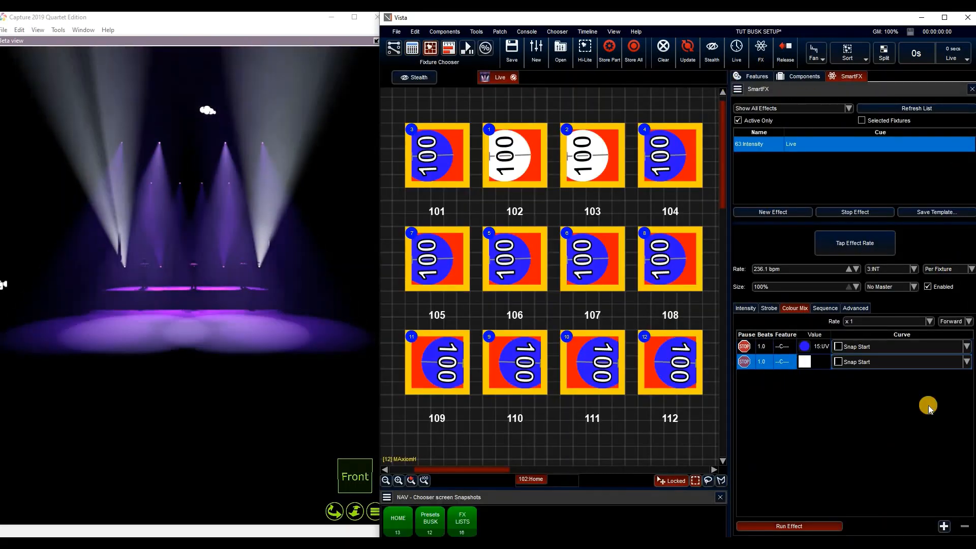
pyautogui.click(814, 421)
pyautogui.click(923, 404)
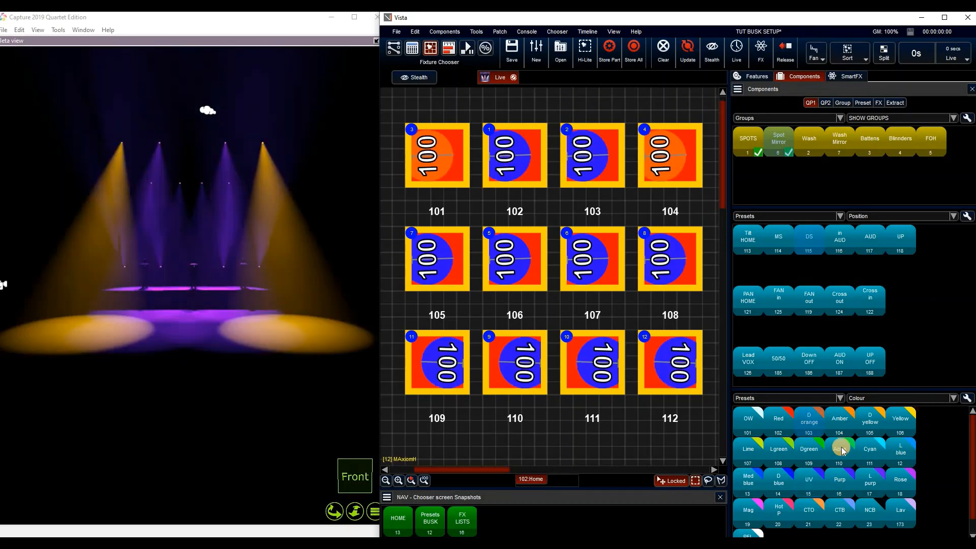
pyautogui.click(915, 418)
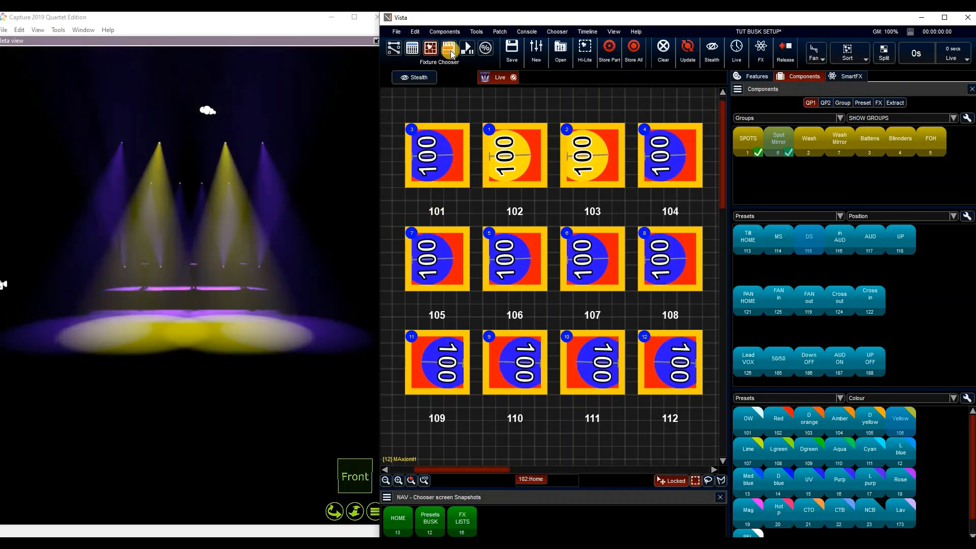
pyautogui.click(853, 78)
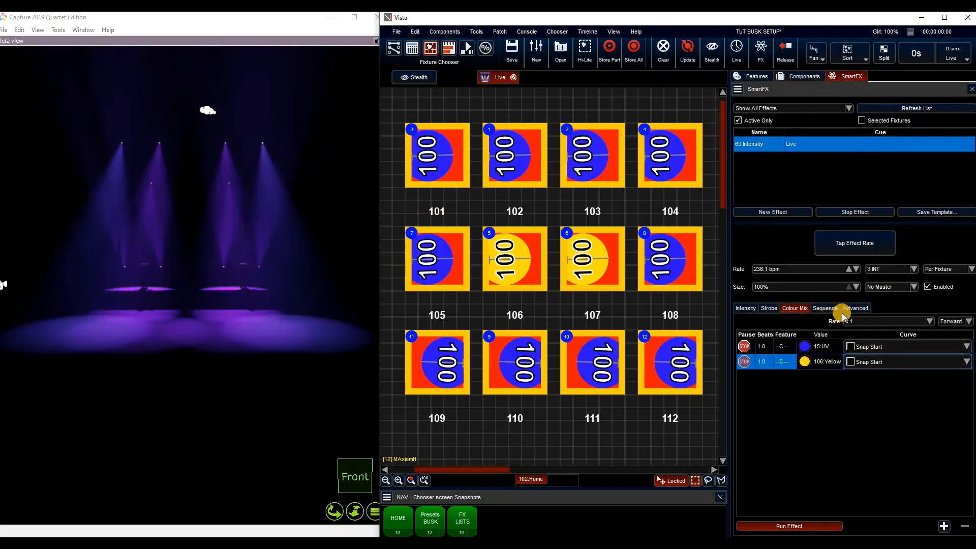
pyautogui.click(856, 308)
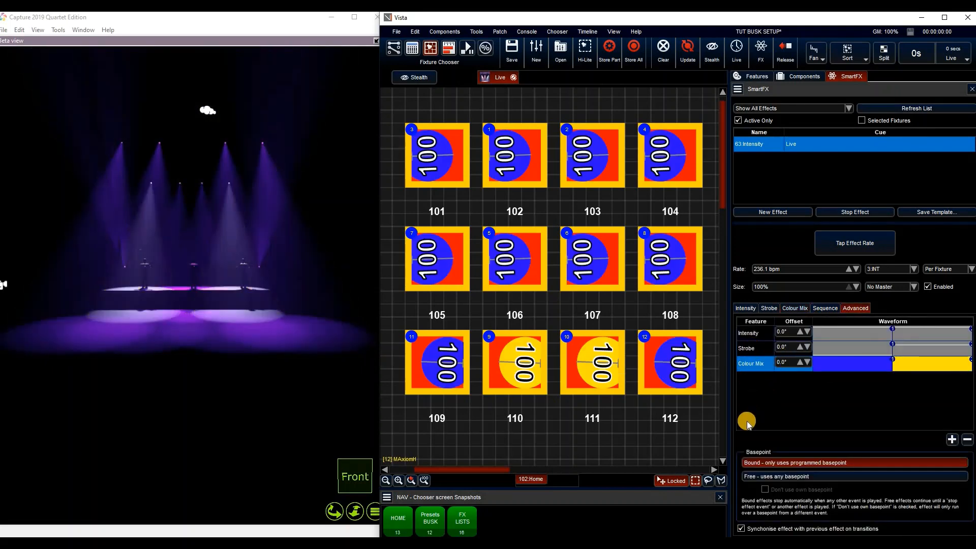